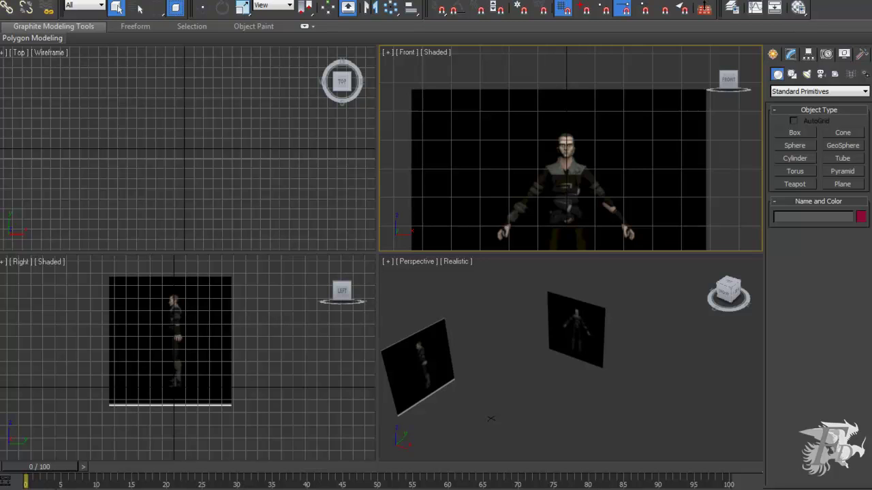
Turn on 3D snapping for plane creation in the Front view and disable Endpoint so it snaps only to grid points.
key("alt+w")
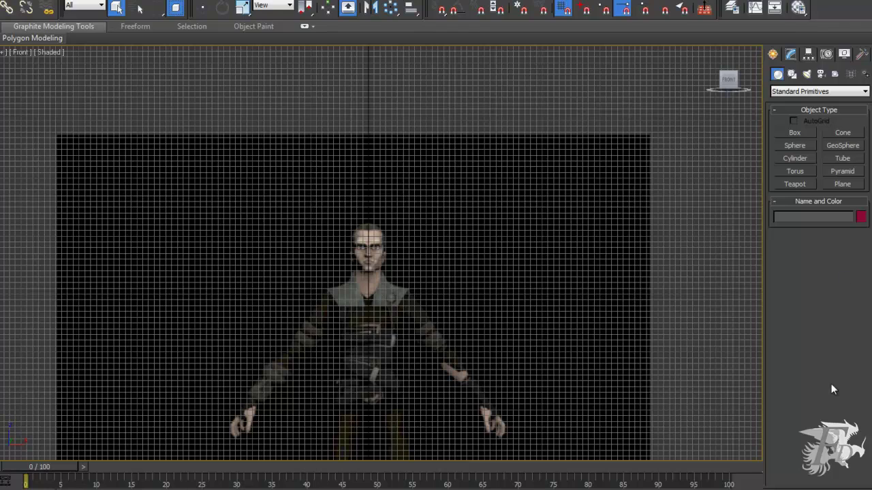
key("ctrl+w")
left_click_drag(334, 212, 403, 291)
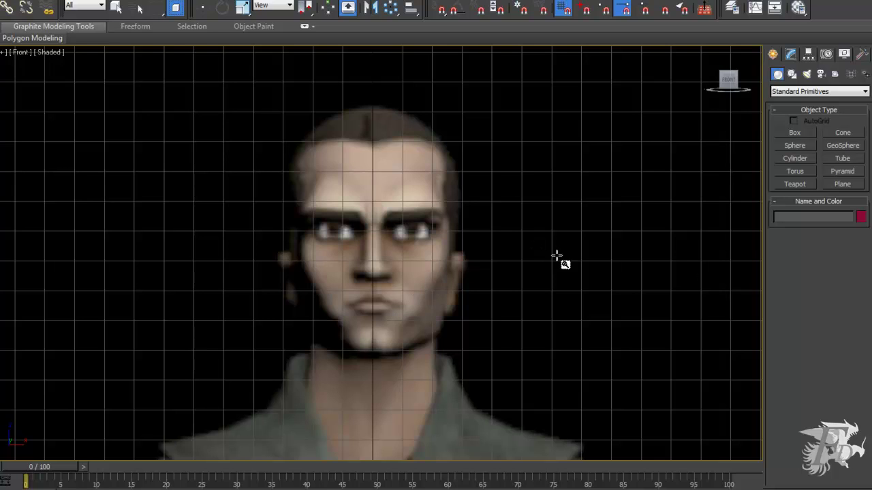
left_click(846, 185)
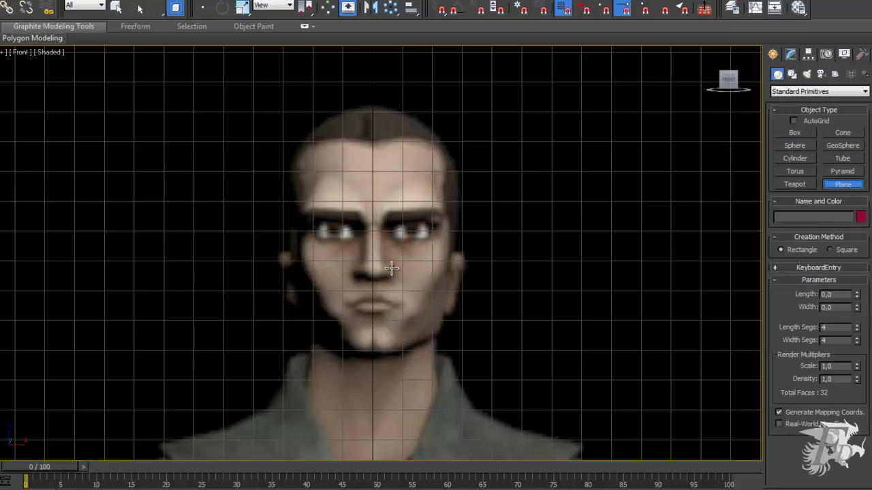
left_click(440, 9)
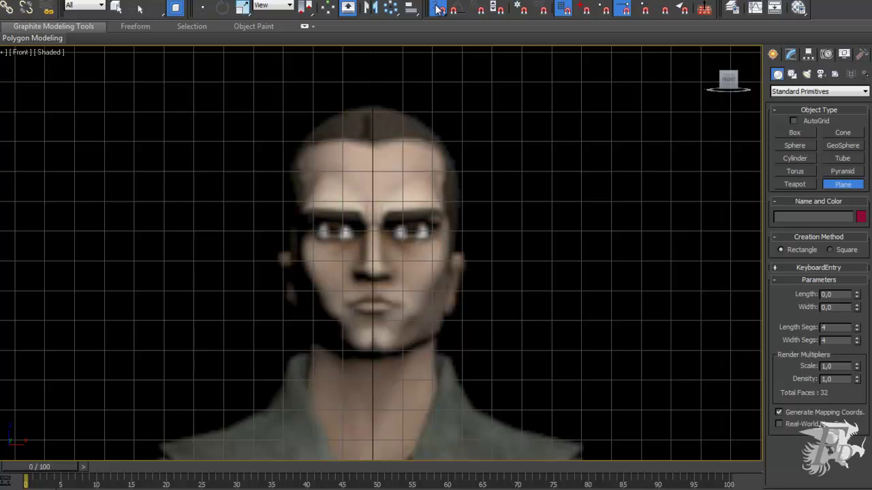
right_click(439, 9)
left_click_drag(429, 171, 491, 136)
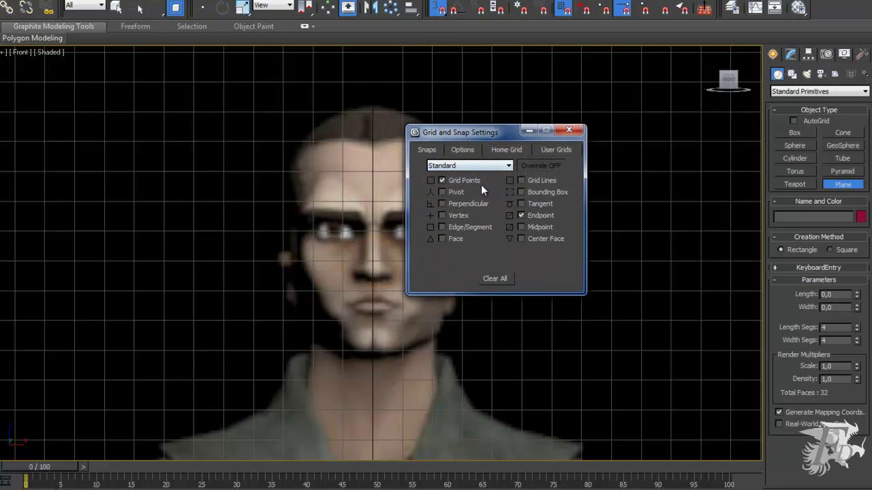
left_click(523, 216)
left_click(566, 131)
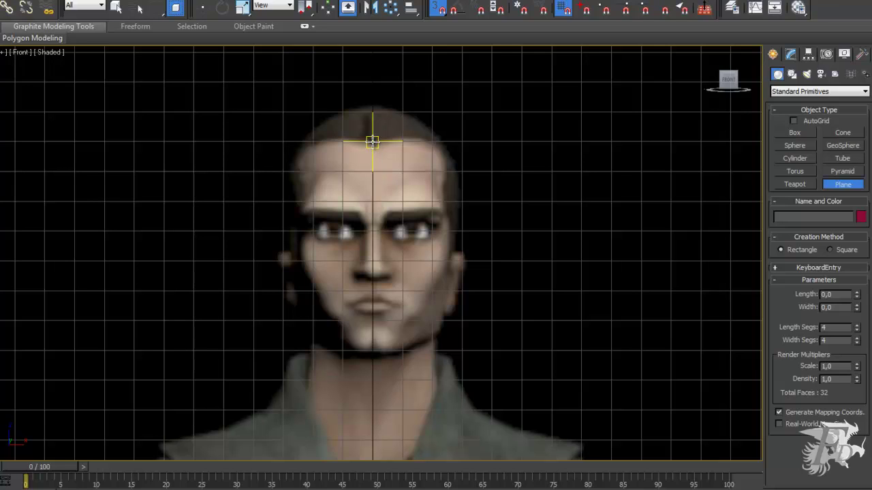
Draw a 60 by 30 plane over one half of the face from the centre line, with 1 length and 1 width segment.
left_click_drag(372, 142, 453, 330)
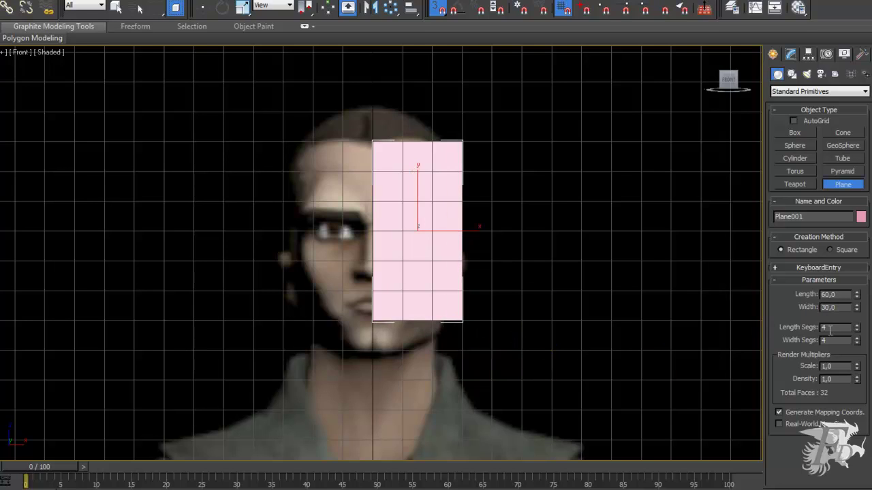
type("1")
key("Tab")
type("1")
key("Return")
Turn on Edged Faces display in the Front view and convert the plane to an editable poly.
left_click(57, 52)
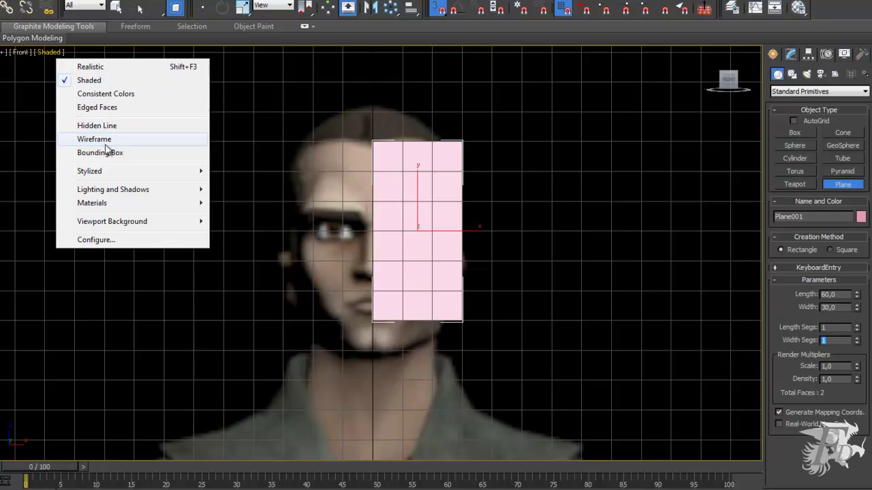
left_click(114, 109)
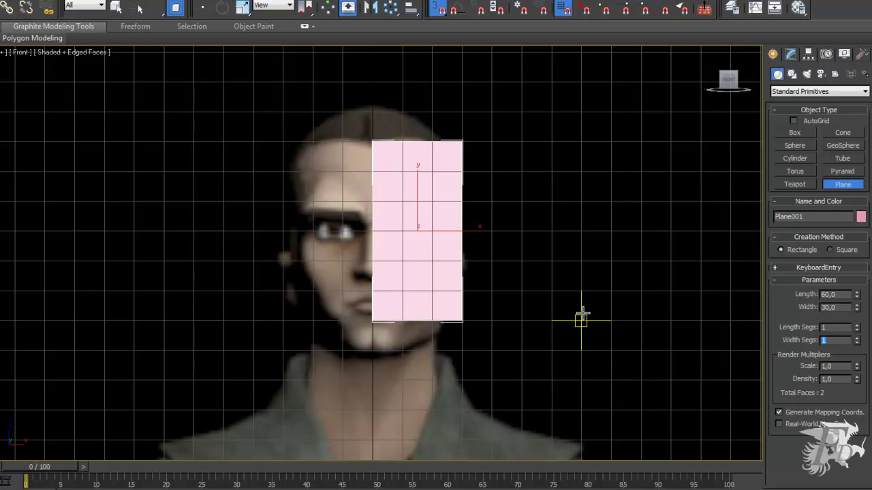
right_click(421, 261)
right_click(420, 261)
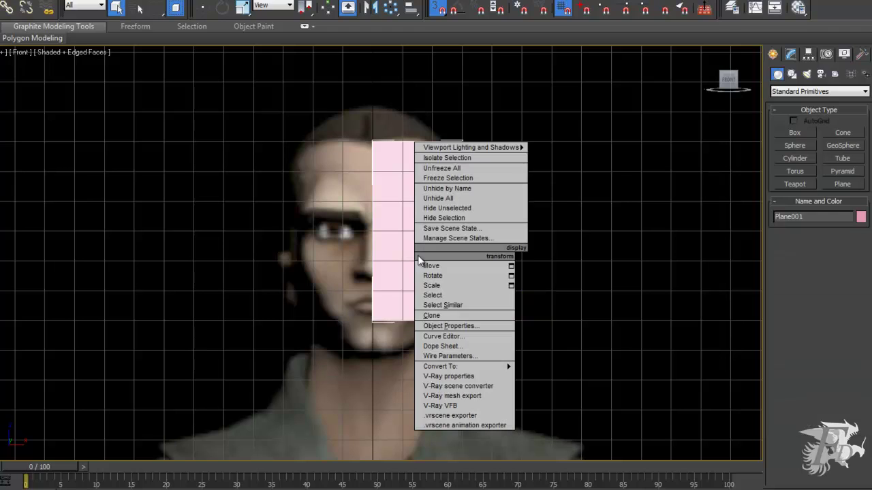
mouse_move(457, 365)
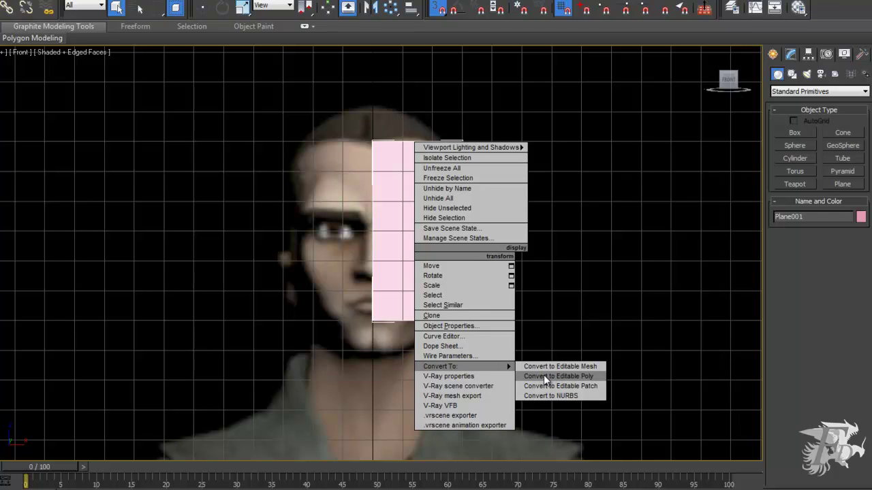
mouse_move(488, 368)
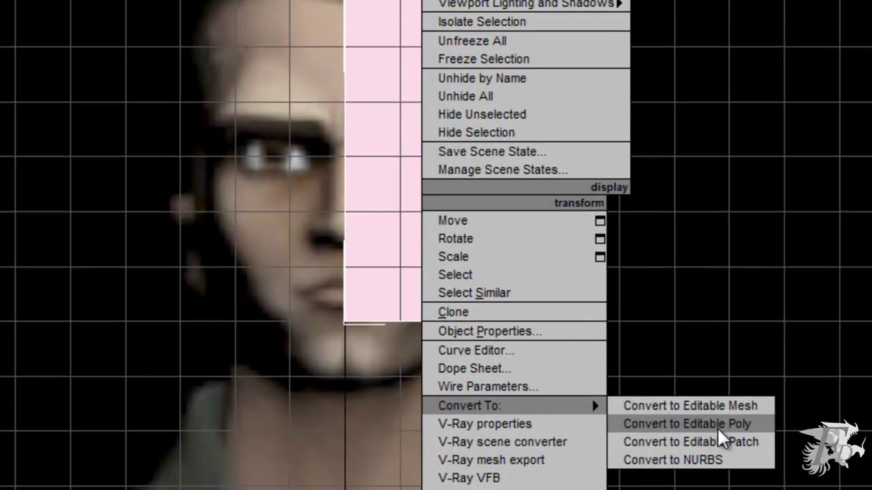
left_click(716, 424)
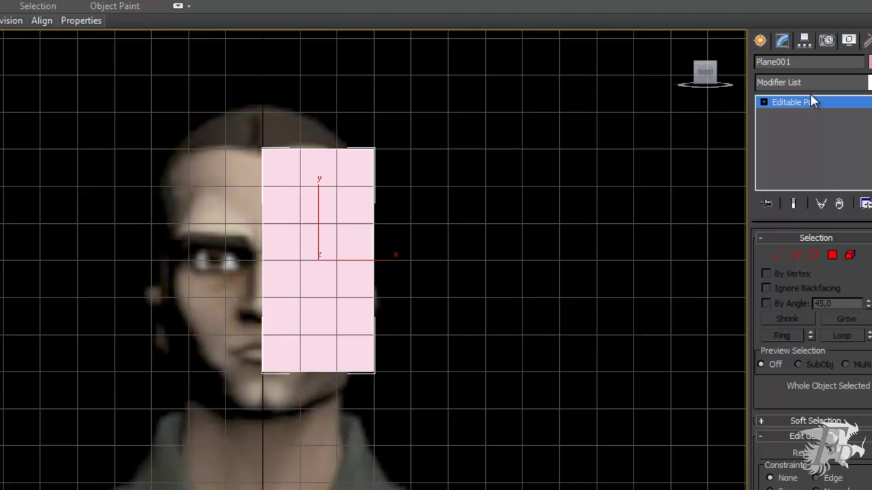
Move only the plane's pivot horizontally onto its inner edge at the face's centre line.
left_click(808, 40)
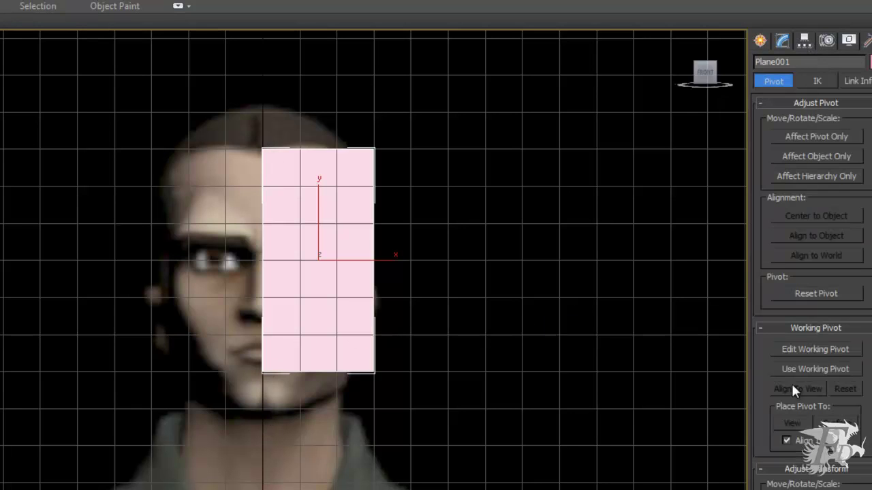
left_click(827, 136)
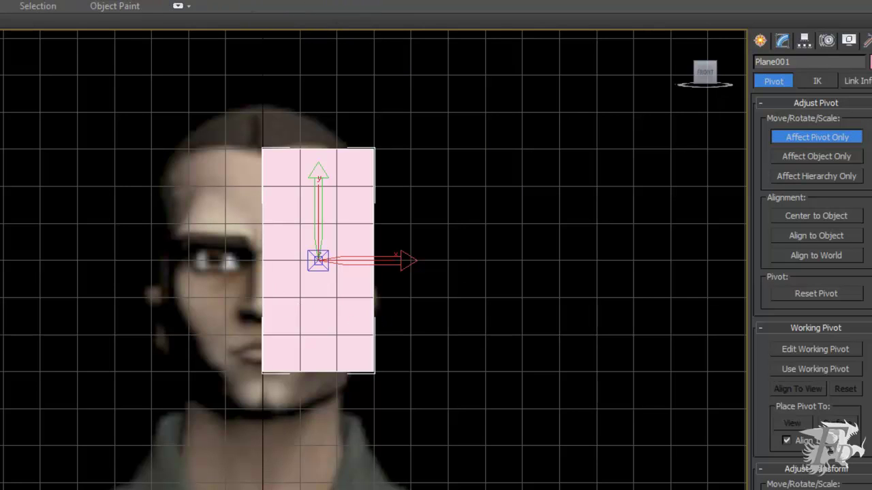
left_click_drag(368, 261, 261, 372)
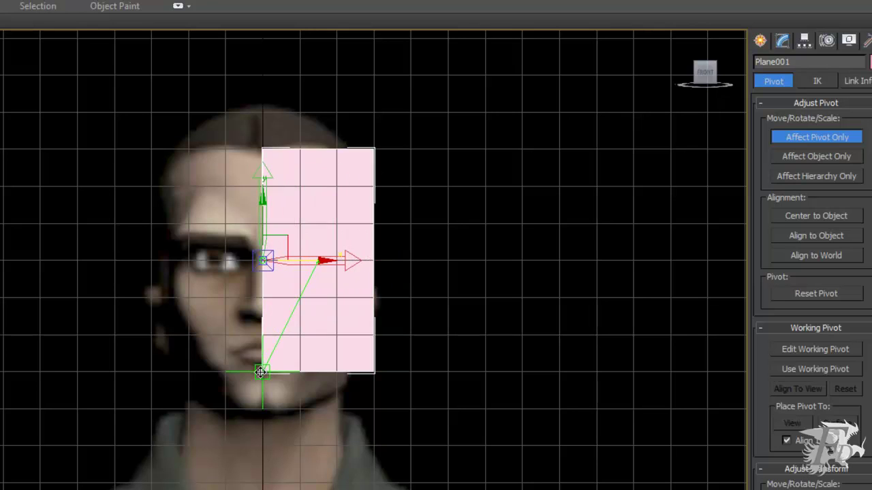
mouse_move(260, 372)
left_mouse_down()
mouse_move(276, 361)
mouse_move(249, 378)
mouse_move(276, 359)
mouse_move(262, 369)
left_mouse_up()
left_click_drag(262, 368, 261, 369)
left_click(815, 135)
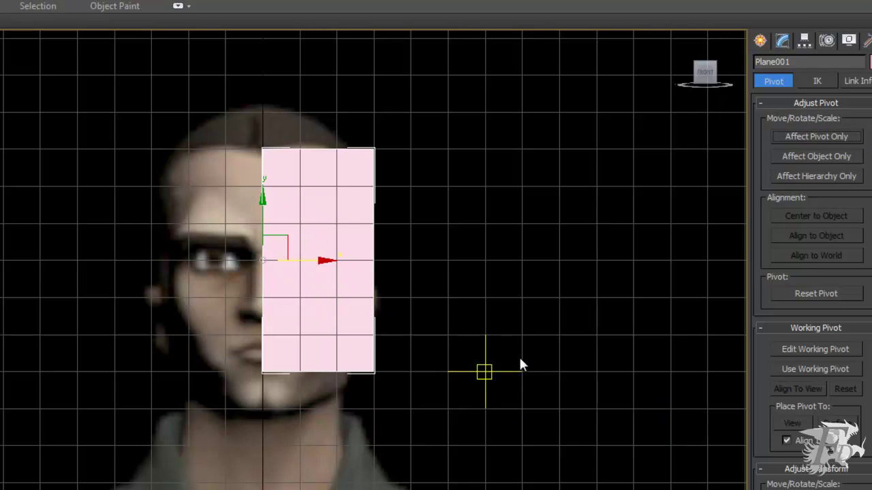
Add a Symmetry modifier to the plane and show the end result while working at the Editable Poly level.
left_click(760, 40)
left_click(782, 40)
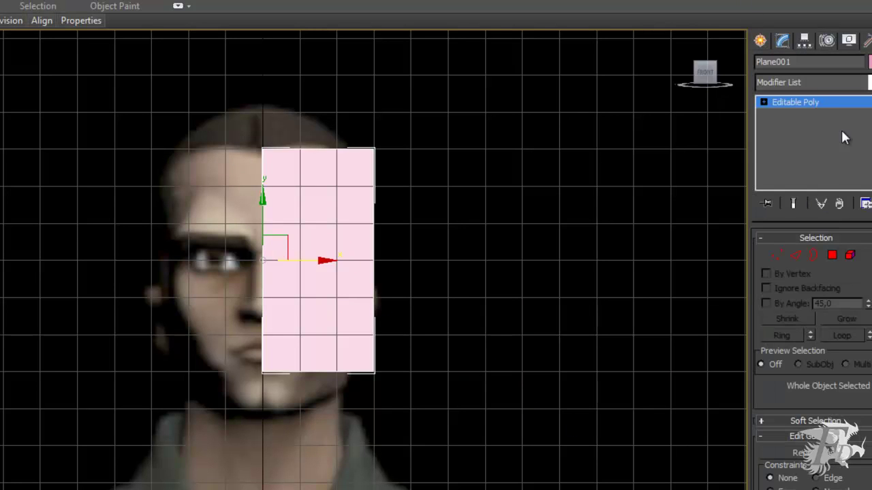
left_click(811, 82)
key("s")
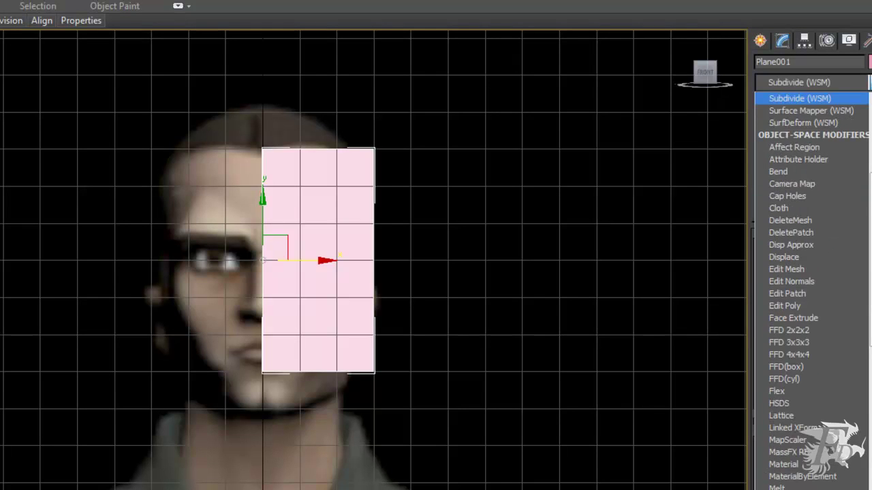
key("s")
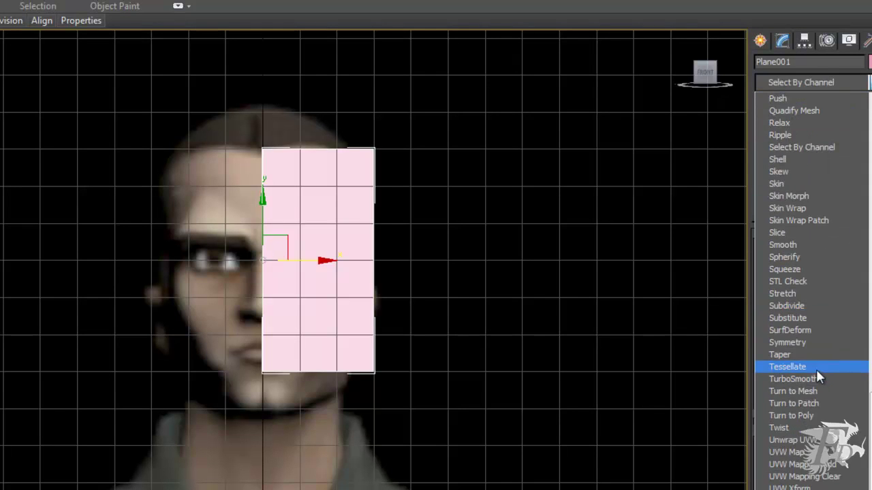
left_click(797, 341)
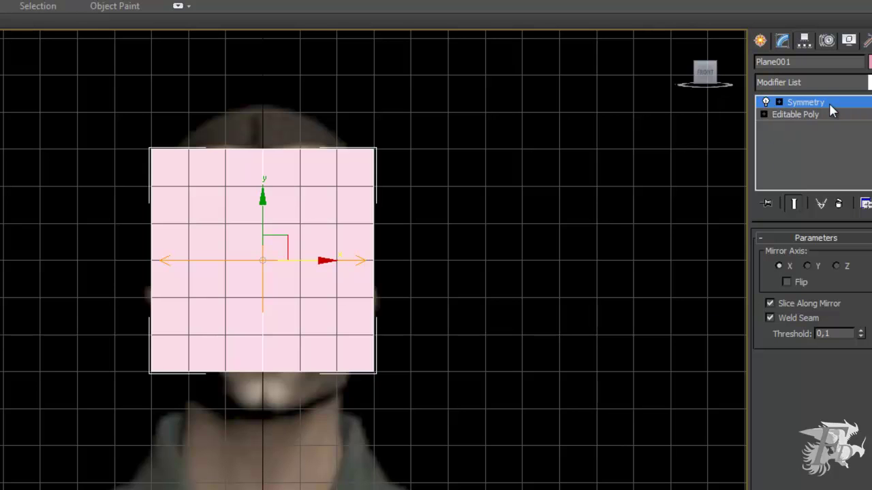
left_click(789, 114)
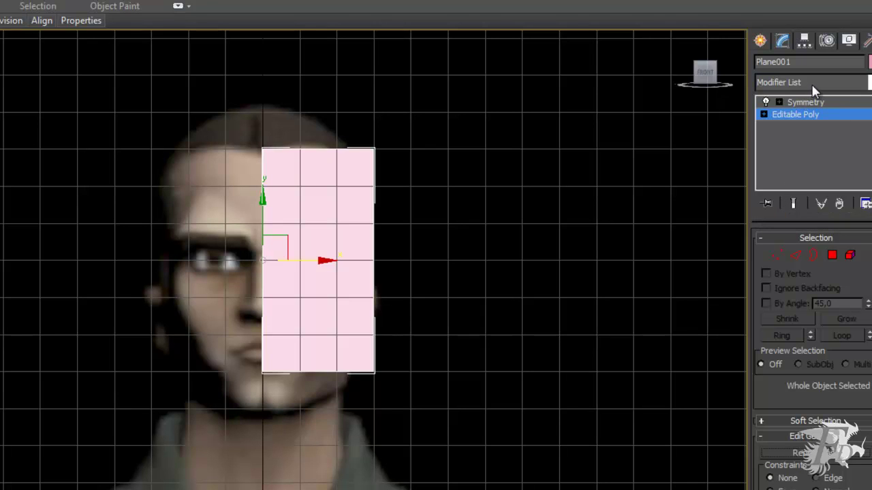
left_click(792, 204)
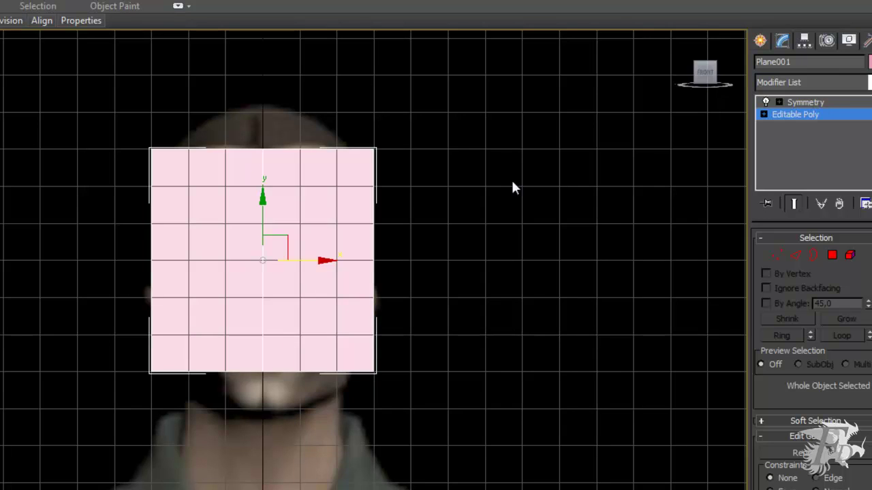
Make the mirrored plane see-through in its object properties.
right_click(319, 351)
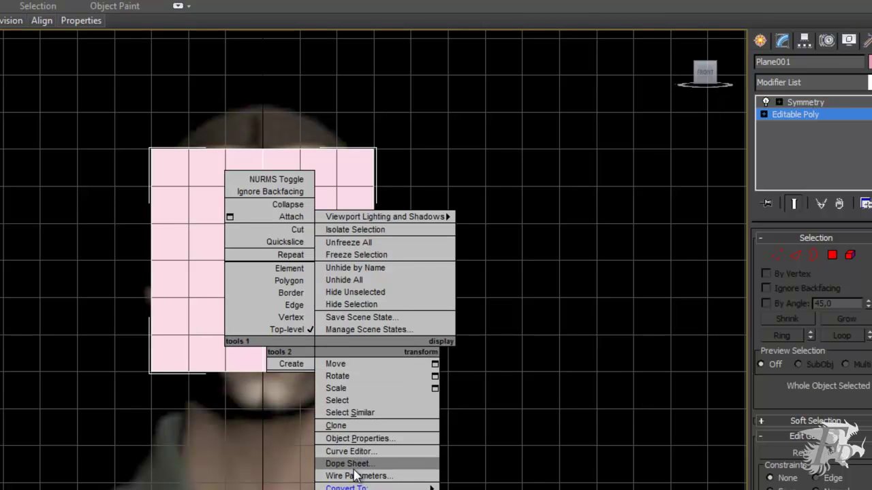
left_click(360, 438)
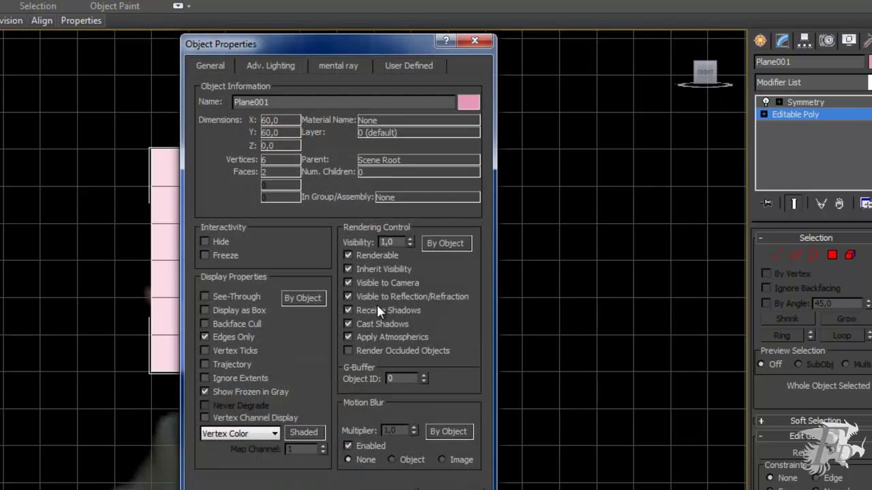
left_click_drag(354, 47, 534, 46)
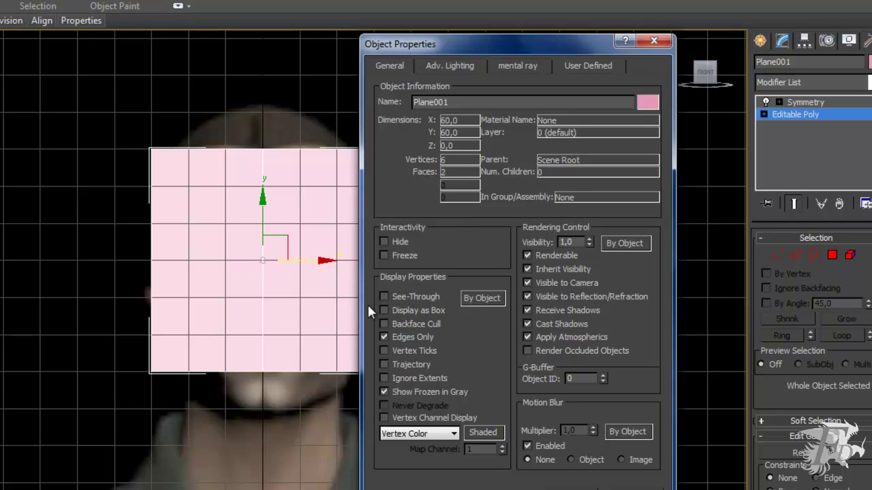
left_click(384, 296)
left_click(570, 489)
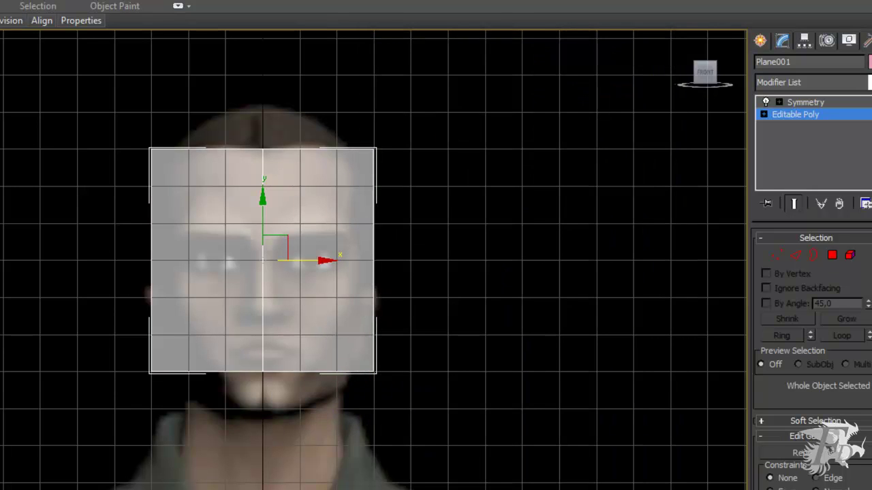
Move the plane's outer upper vertex inward and down onto the forehead, and its outer lower vertex inward beside the mouth.
left_click(787, 258)
left_click_drag(407, 124, 358, 158)
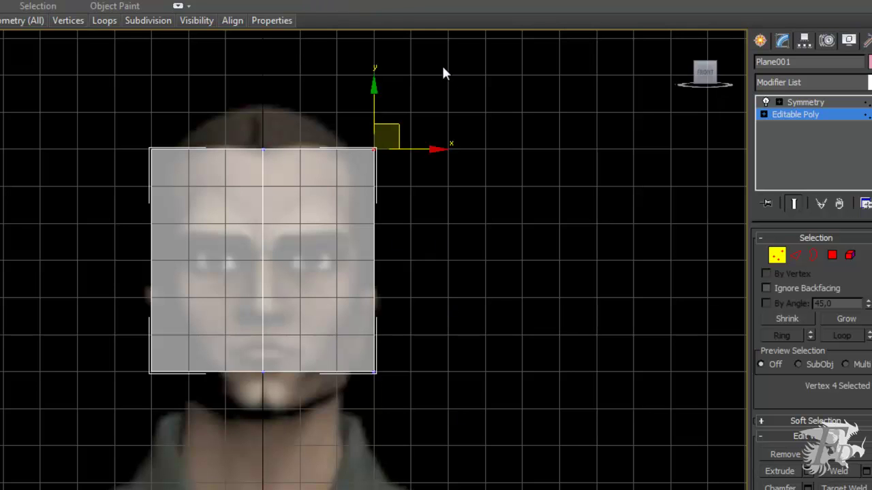
left_click_drag(389, 132, 359, 158)
left_click_drag(416, 330, 346, 412)
left_click_drag(411, 369, 352, 370)
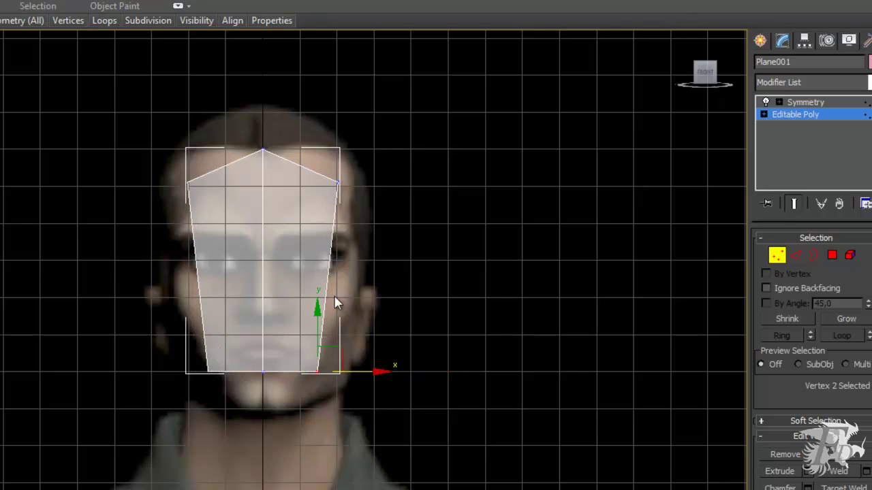
Lower the upper centre vertex on the forehead and move the outer upper vertex outward and down toward the temple.
left_click_drag(249, 123, 278, 167)
left_click_drag(263, 103, 263, 126)
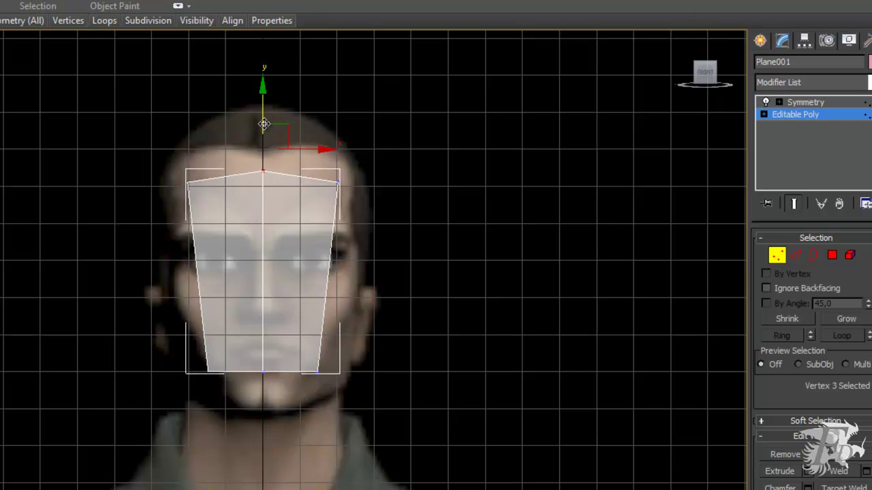
left_click(338, 182)
left_click_drag(362, 163, 379, 184)
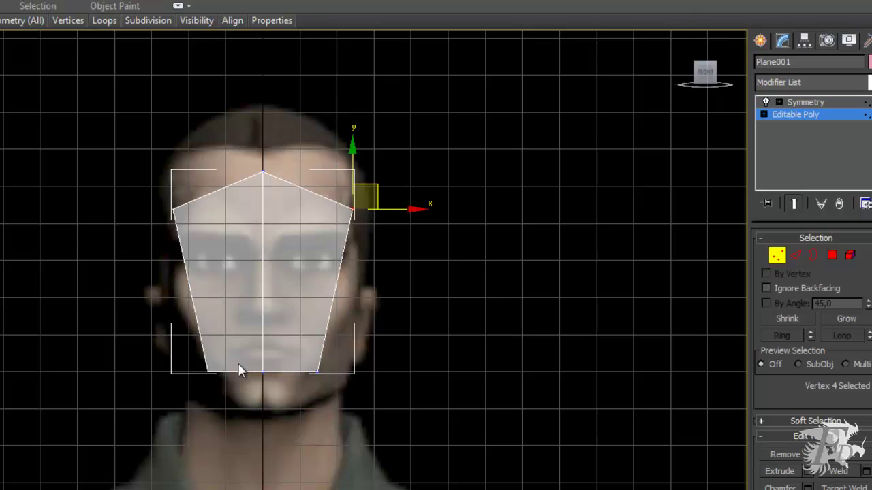
Lower the bottom centre vertex to the chin and move the outer vertices outward to fit the jaw and brow-level temple.
left_click(263, 371)
left_click_drag(260, 334, 263, 358)
left_click(317, 371)
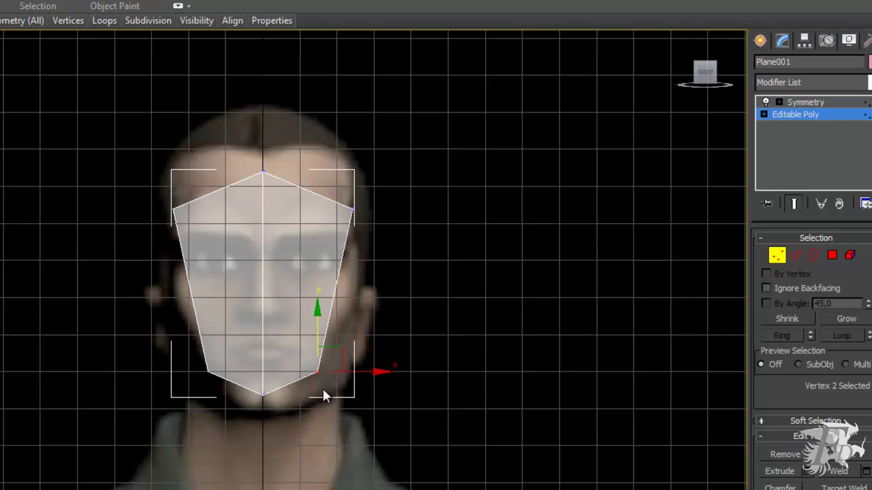
left_click_drag(342, 350, 360, 342)
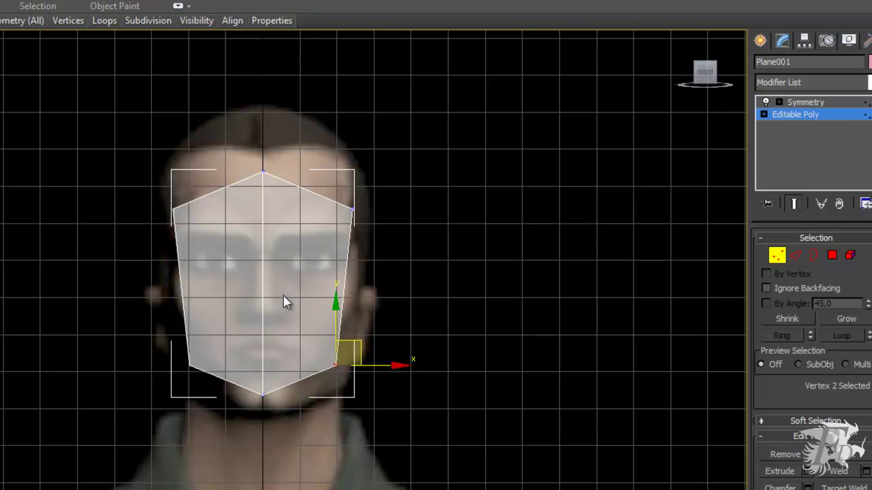
left_click_drag(354, 225, 356, 226)
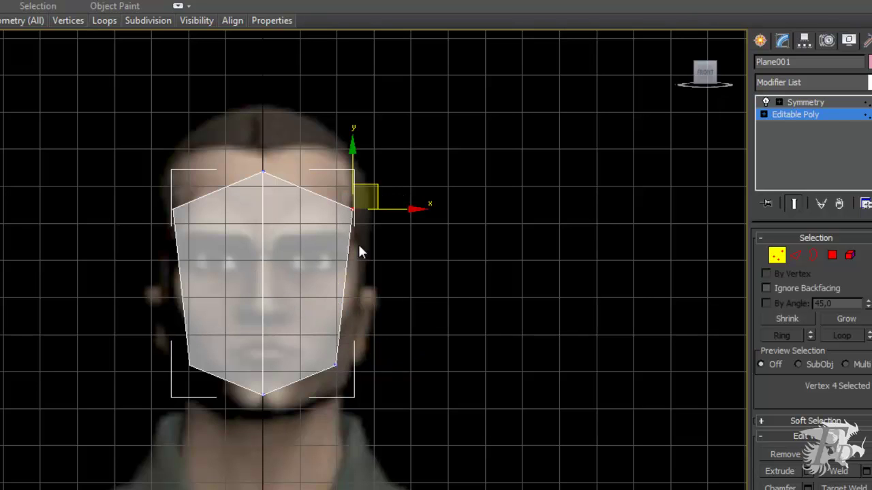
left_click_drag(376, 186, 381, 199)
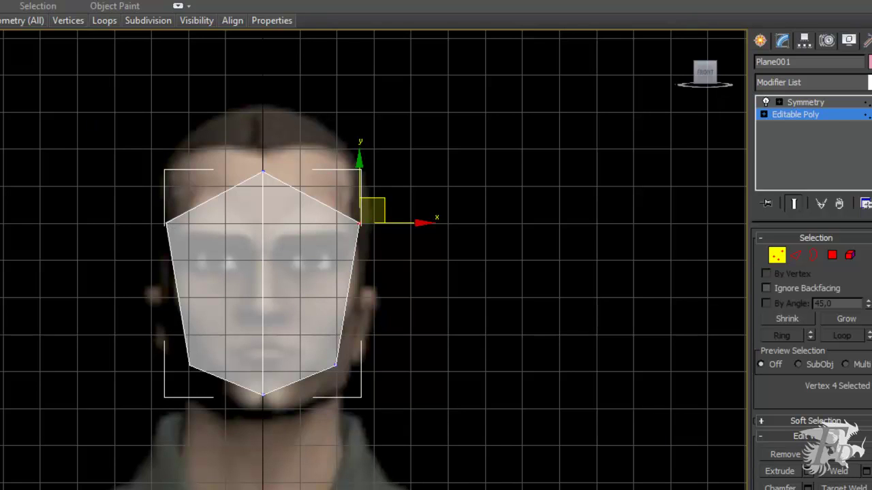
In the Right view, move the plane's centre vertices forward to the face profile and its outer vertices forward to the temple and jaw.
key("alt+w")
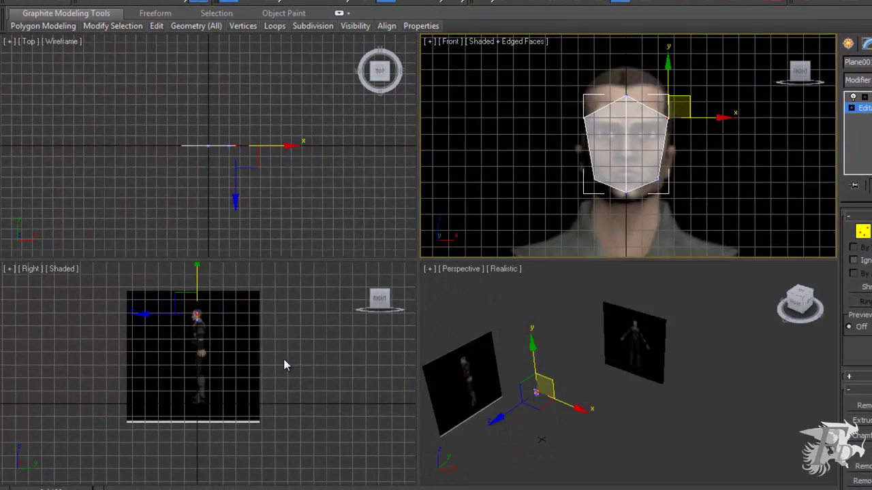
left_click(284, 359)
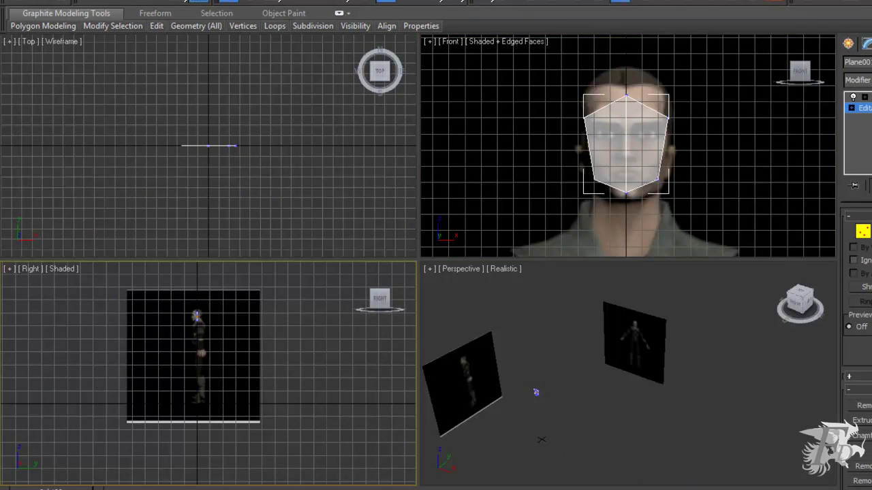
key("alt+w")
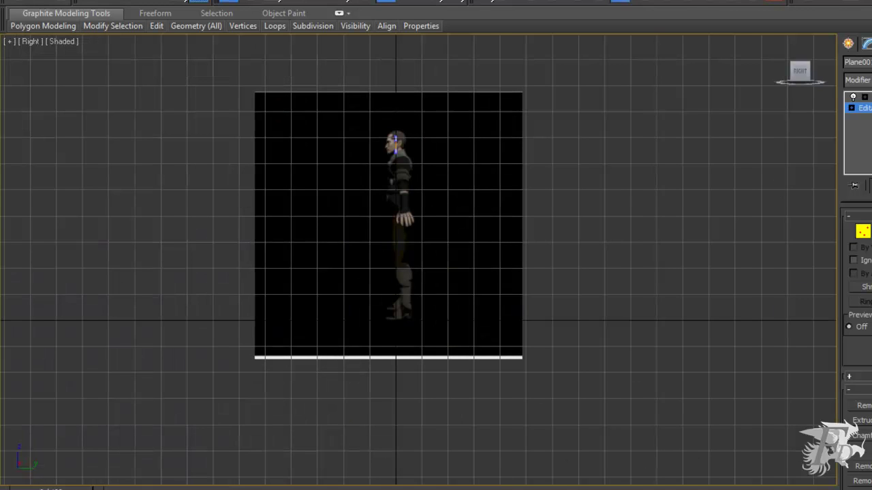
left_click_drag(365, 122, 422, 191)
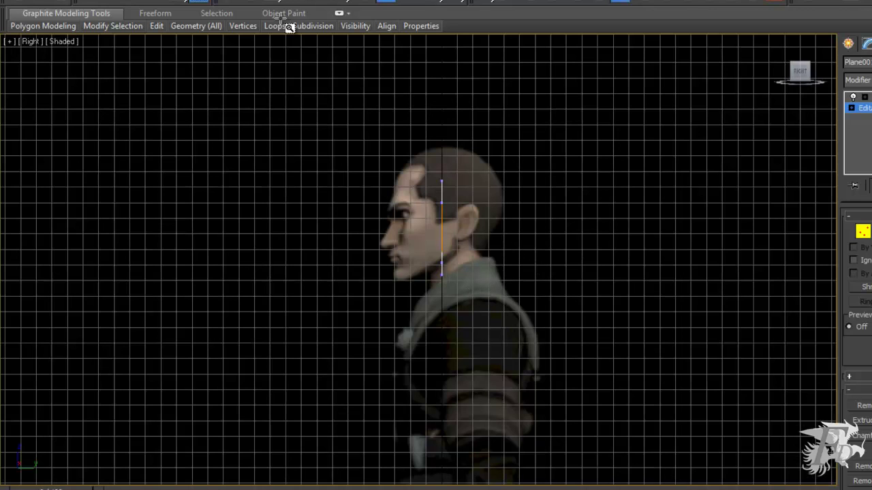
left_click(227, 1)
left_click_drag(460, 273, 425, 285)
left_click_drag(485, 273, 438, 279)
left_click_drag(458, 163, 452, 204)
left_click(443, 263)
left_click_drag(480, 263, 457, 260)
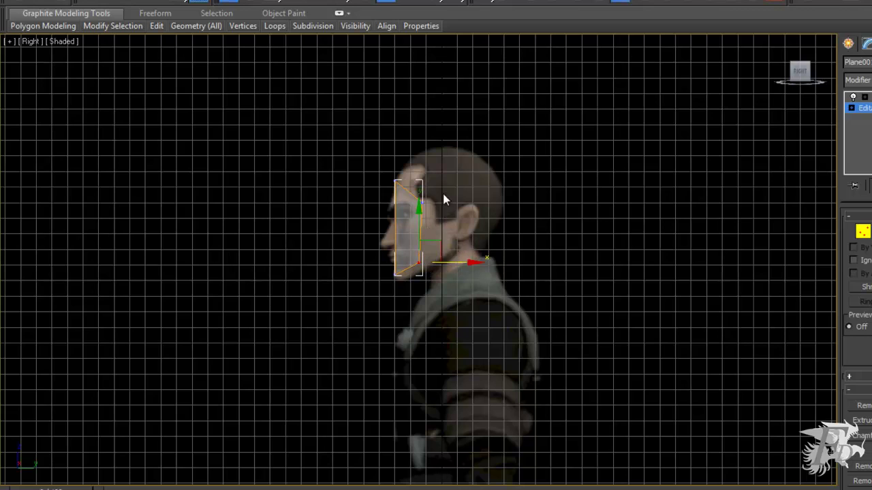
Adjust the upper centre vertex on the forehead profile and nudge the outer lower vertex along the jaw.
left_click(424, 203)
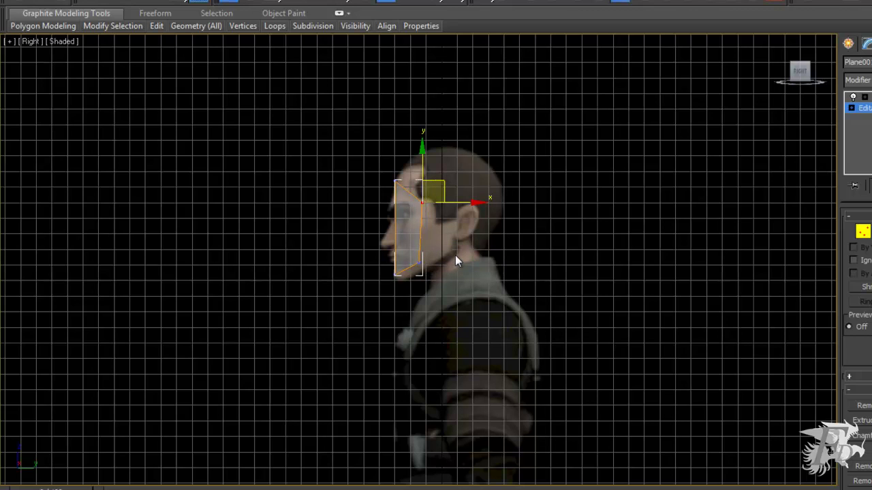
left_click(398, 186)
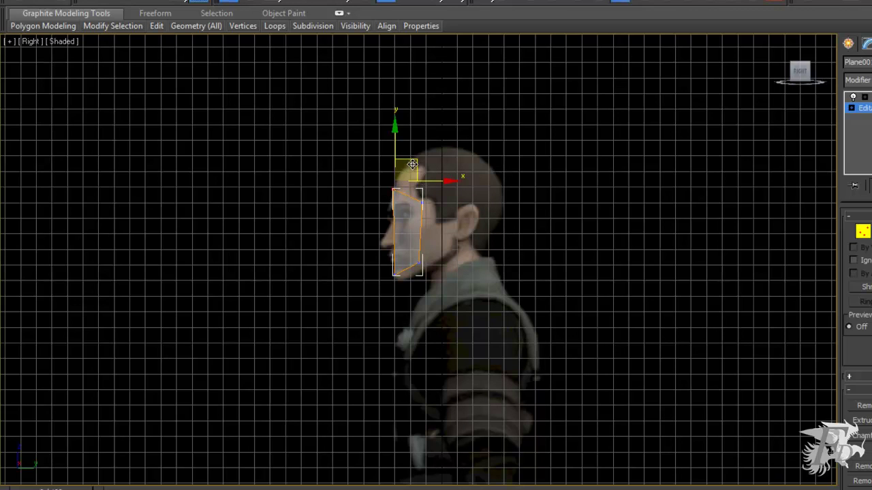
left_click_drag(412, 164, 416, 171)
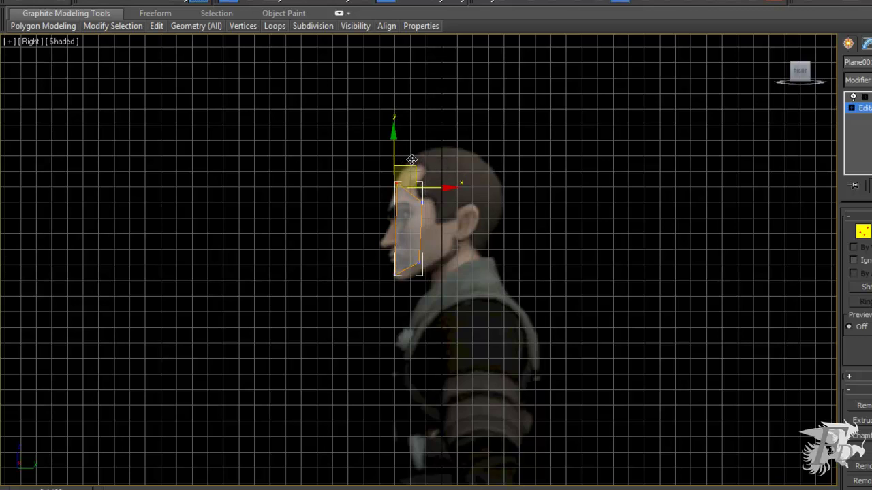
left_click_drag(408, 165, 412, 160)
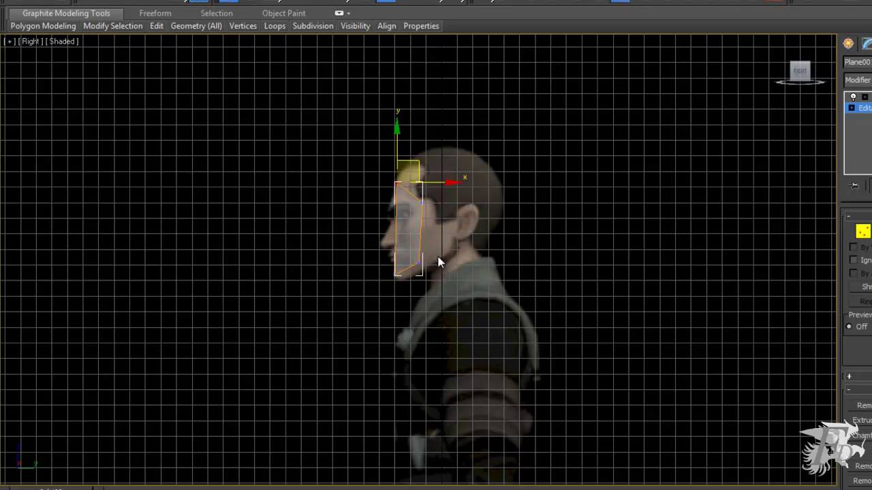
left_click(416, 267)
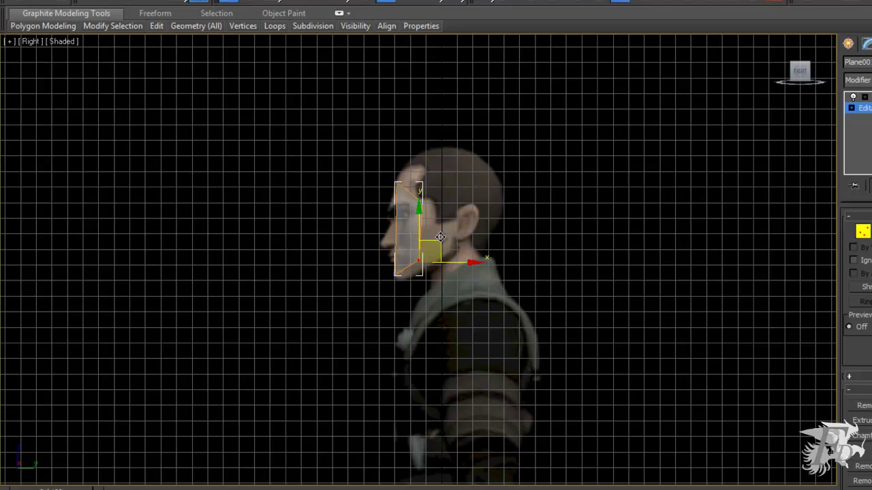
left_click_drag(440, 236, 439, 244)
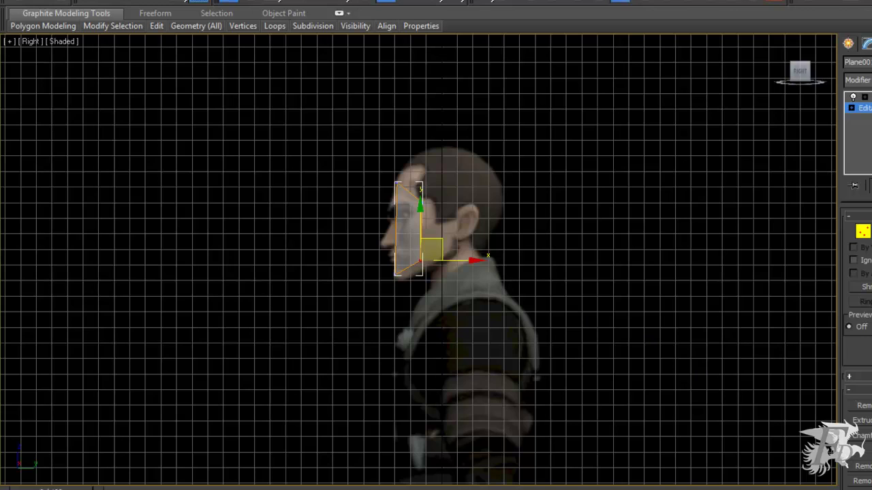
Examine the folded face mesh from different angles in the Perspective view.
key("alt+w")
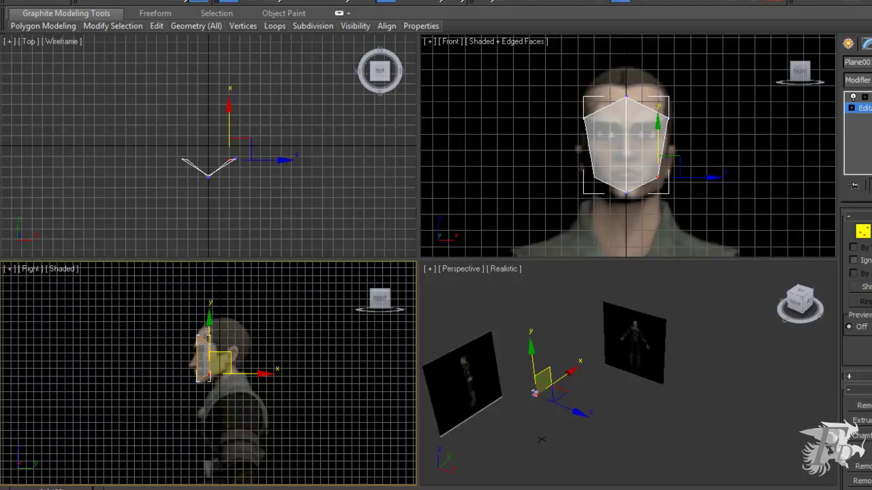
left_click(735, 475)
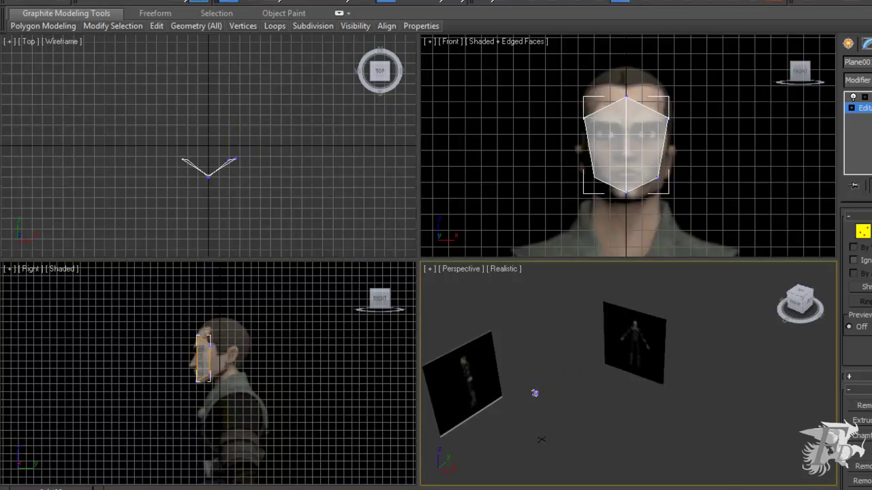
middle_click_drag(534, 388, 610, 385)
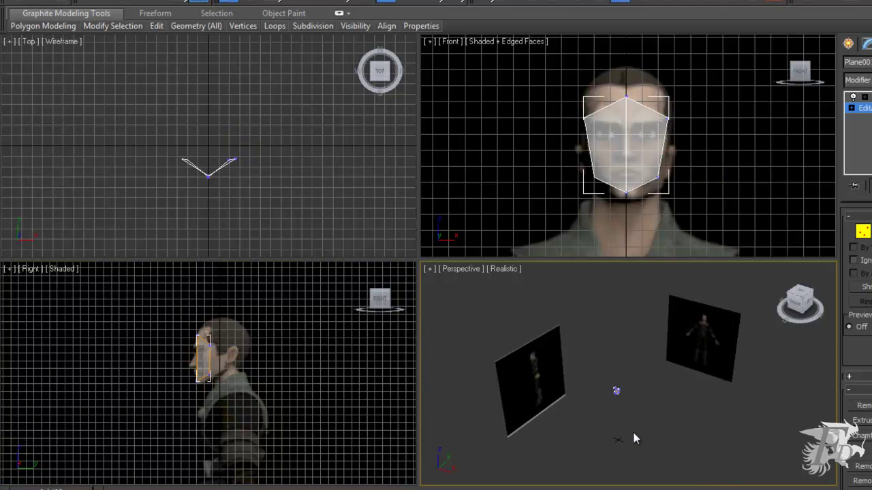
scroll(633, 438, "up", 5)
middle_click_drag(633, 438, 716, 303)
middle_click_drag(610, 431, 638, 320)
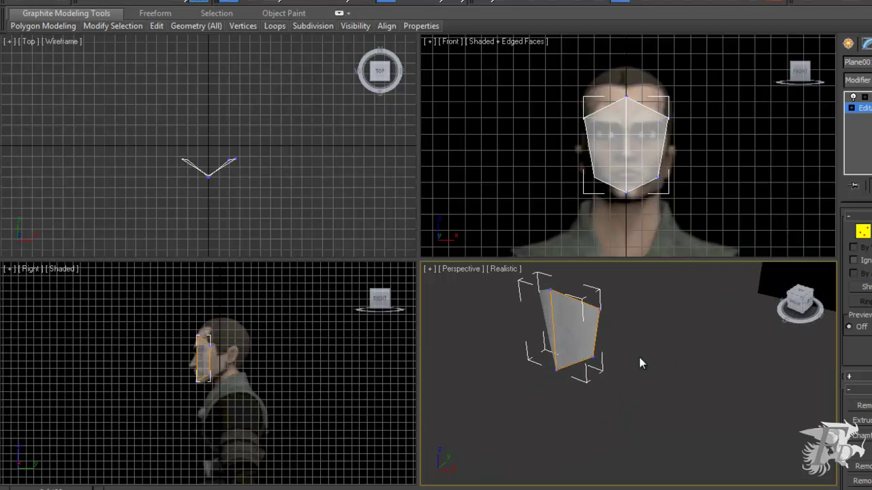
key("ctrl+r")
left_click_drag(640, 400, 681, 368)
middle_click_drag(681, 369, 623, 368, "alt")
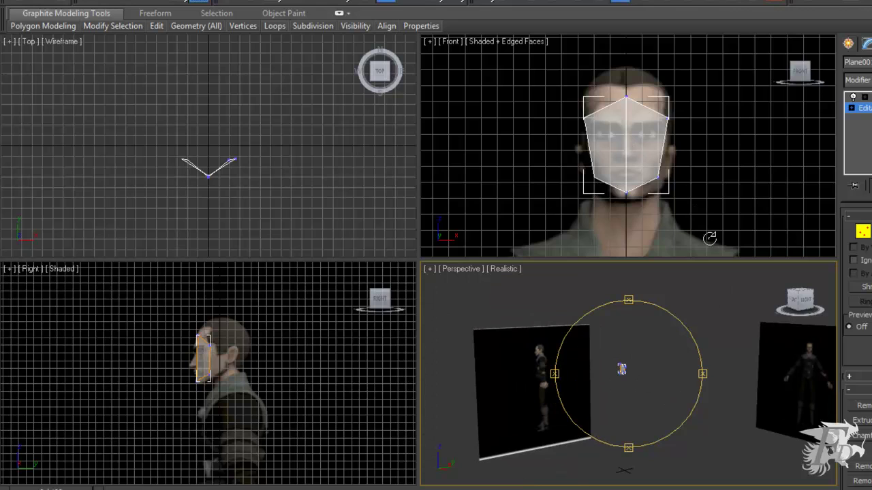
In the Front view, cut across the face mesh below the eyes with Quick Slice, from the nose centre line to the outer cheek edge.
left_click(519, 143)
right_click(520, 143)
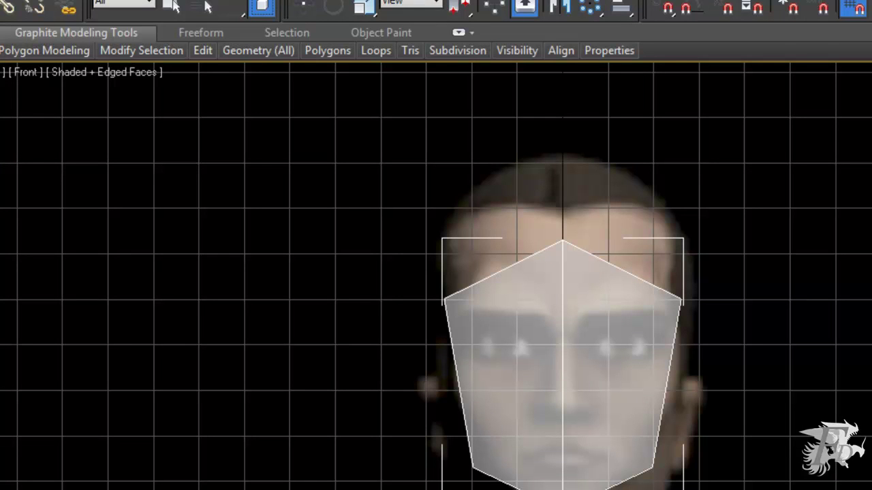
key("1")
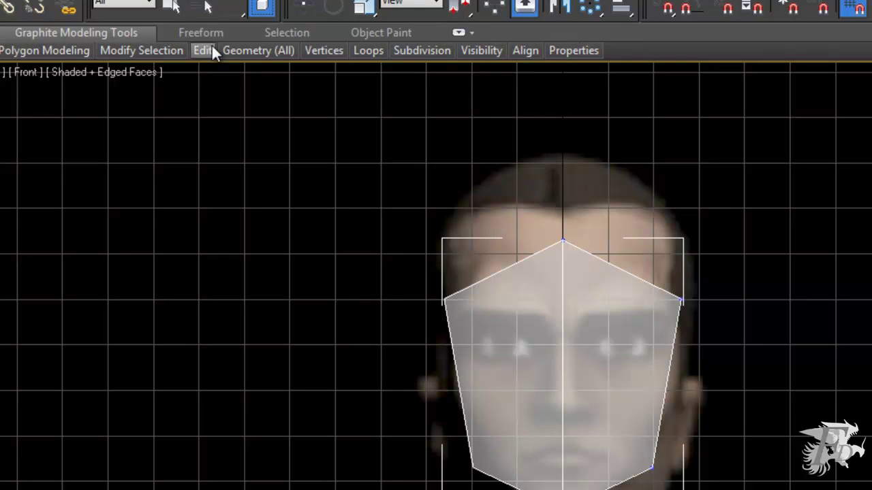
mouse_move(207, 48)
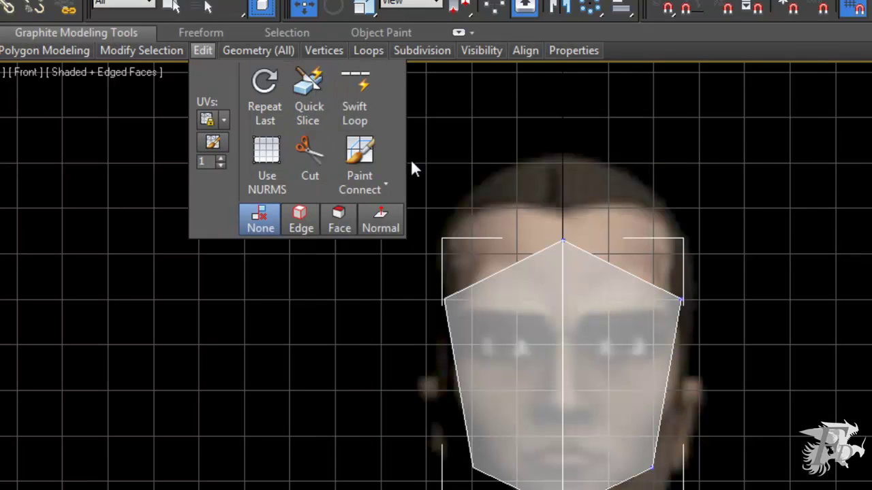
left_click(304, 88)
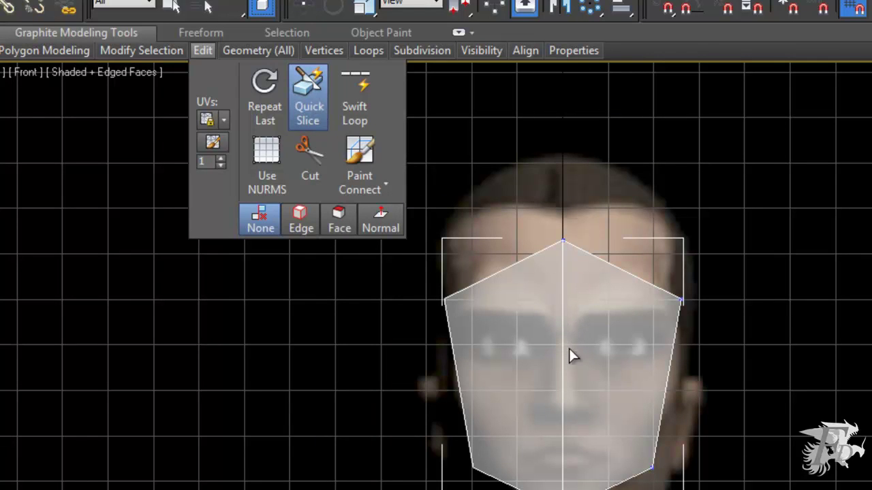
left_click(562, 369)
left_click(664, 395)
right_click(591, 334)
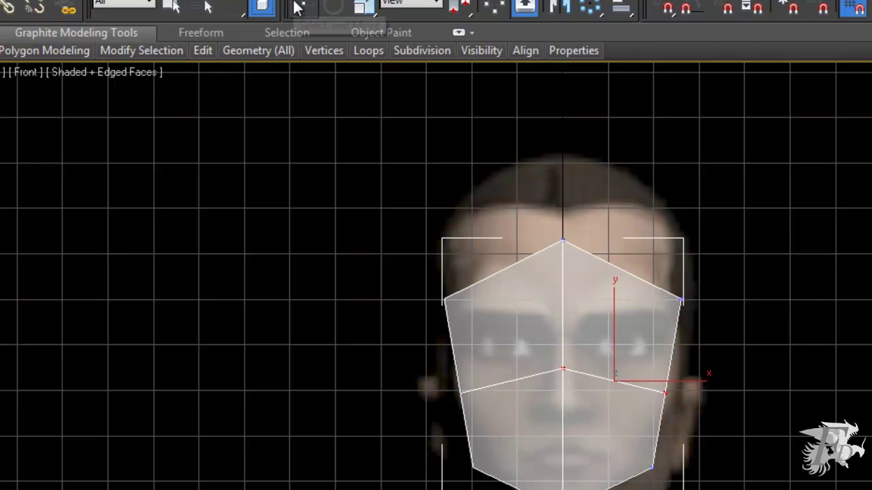
Lower the new centre vertex along the nose and the new outer vertex slightly down the cheek.
left_click(305, 7)
left_click(561, 369)
left_click_drag(562, 315, 563, 326)
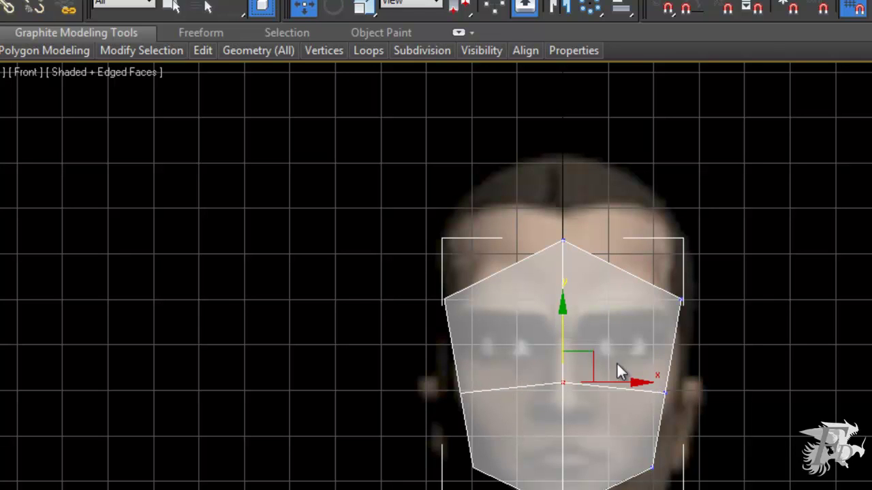
left_click(664, 393)
left_click_drag(692, 363, 689, 392)
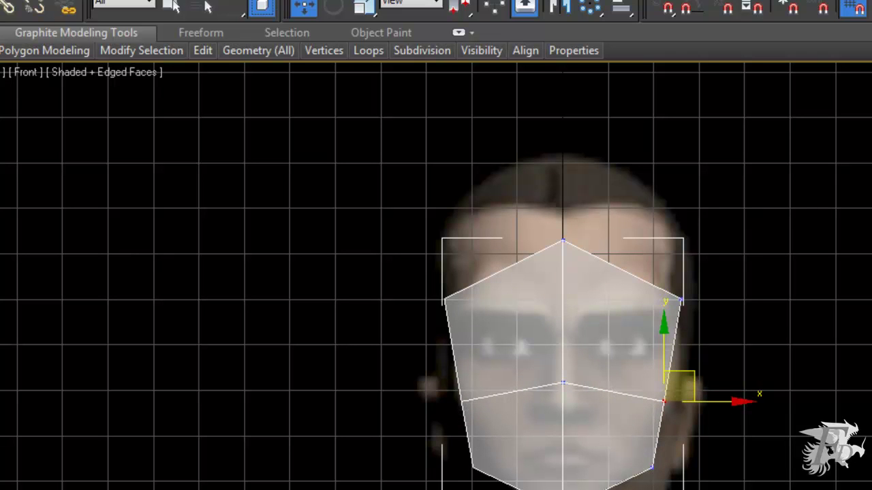
Inset the lower face polygon beside the mouth in the Front view.
key("alt+w")
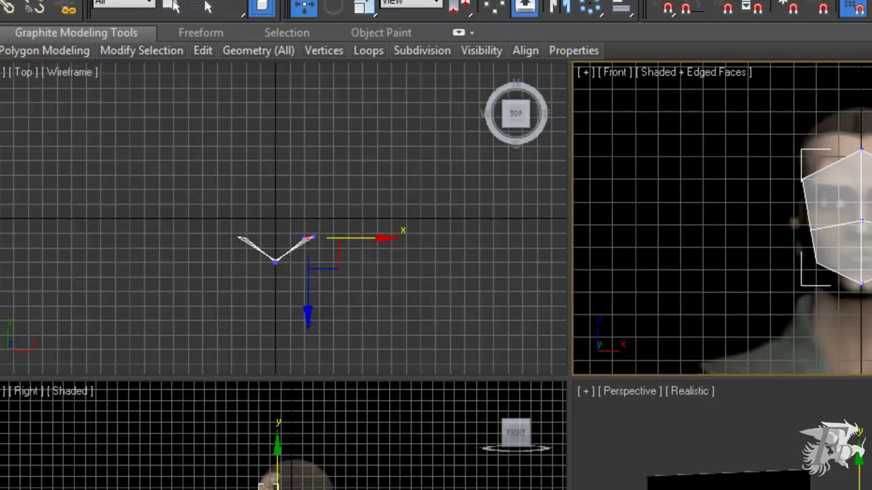
left_click(104, 428)
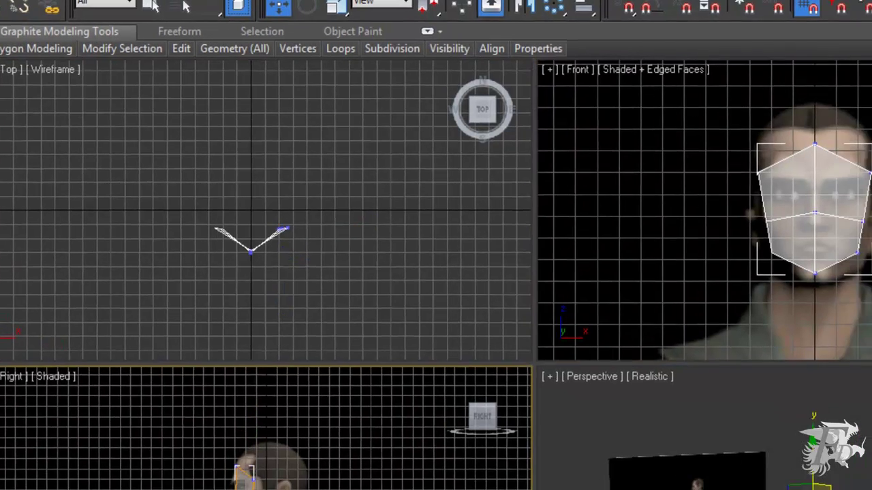
scroll(85, 414, "up", 8)
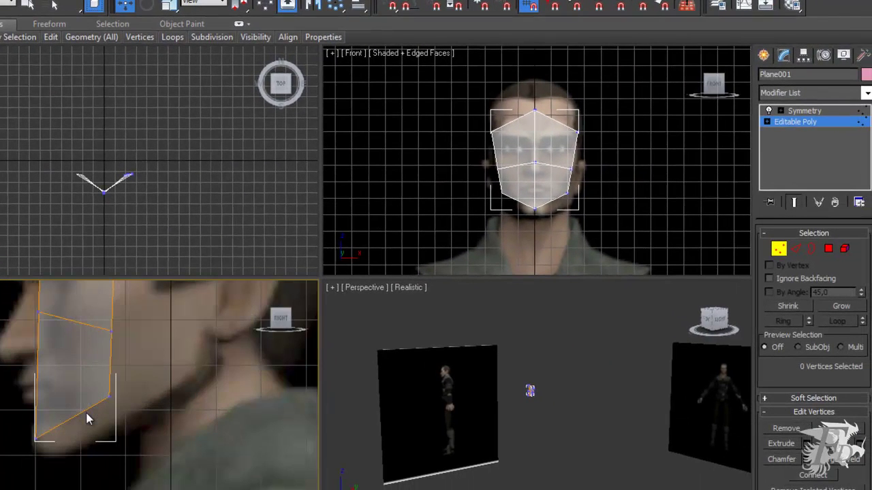
scroll(86, 412, "down", 2)
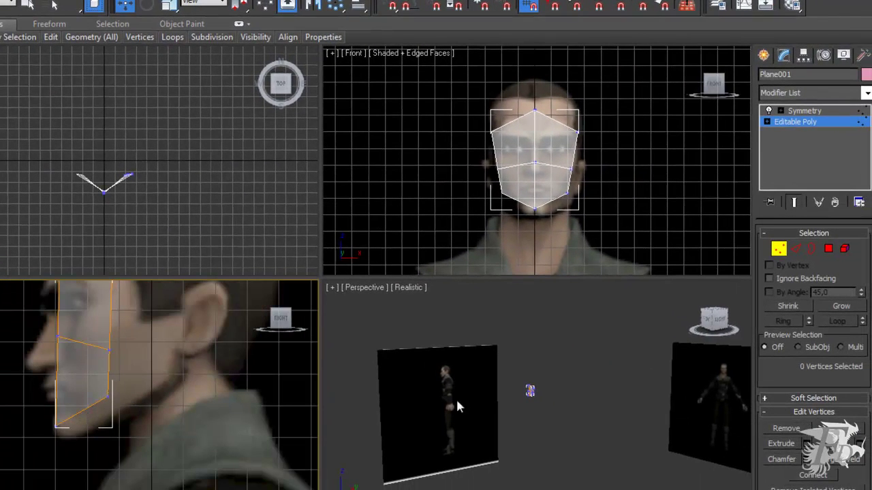
left_click(644, 205)
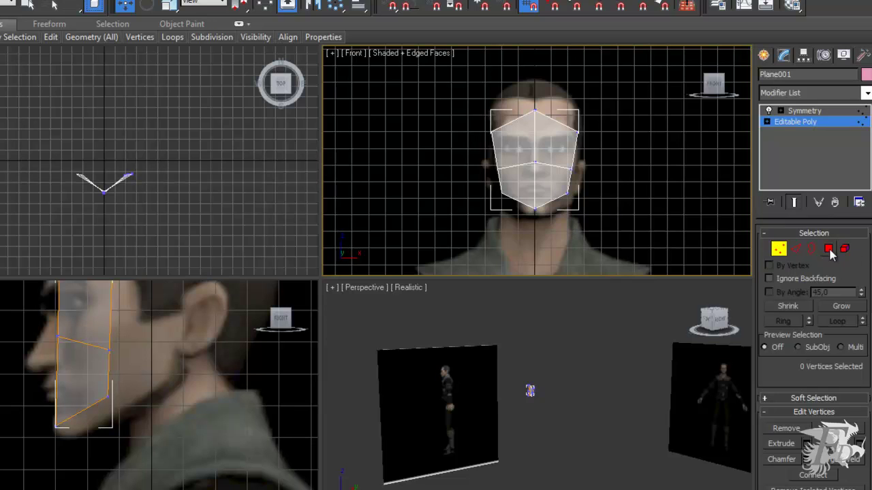
left_click(828, 250)
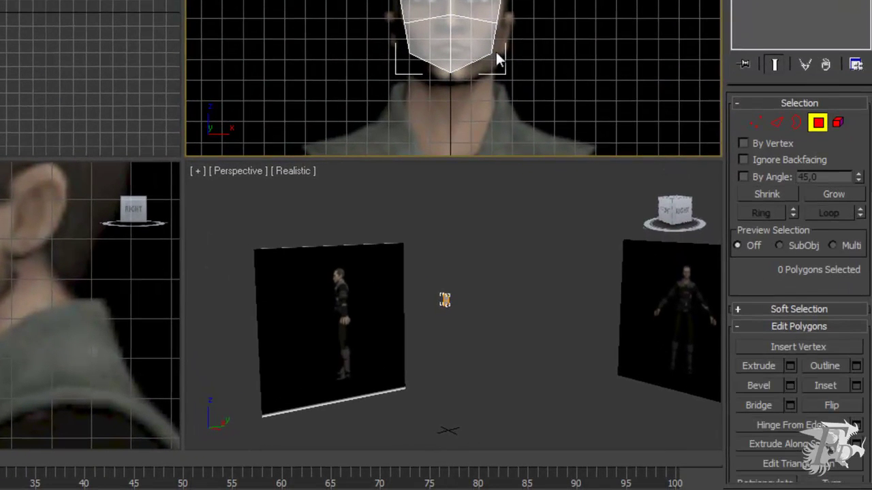
left_click(474, 35)
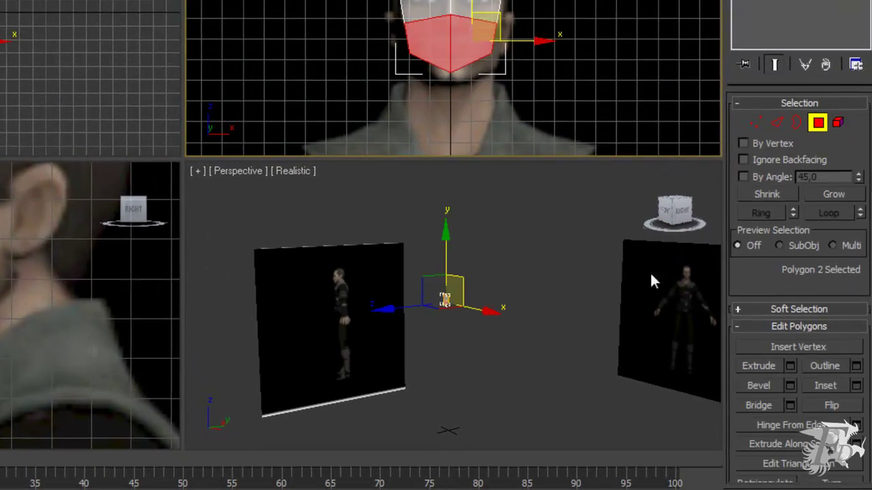
left_click(826, 385)
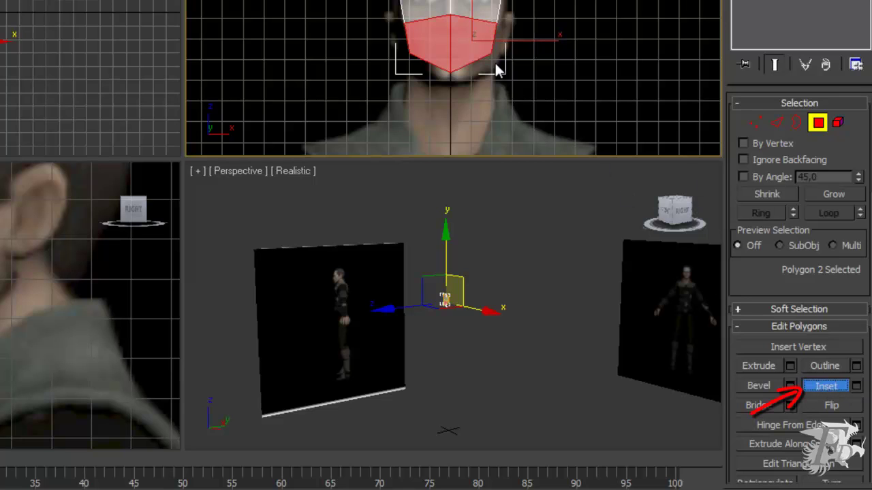
left_click_drag(470, 35, 477, 45)
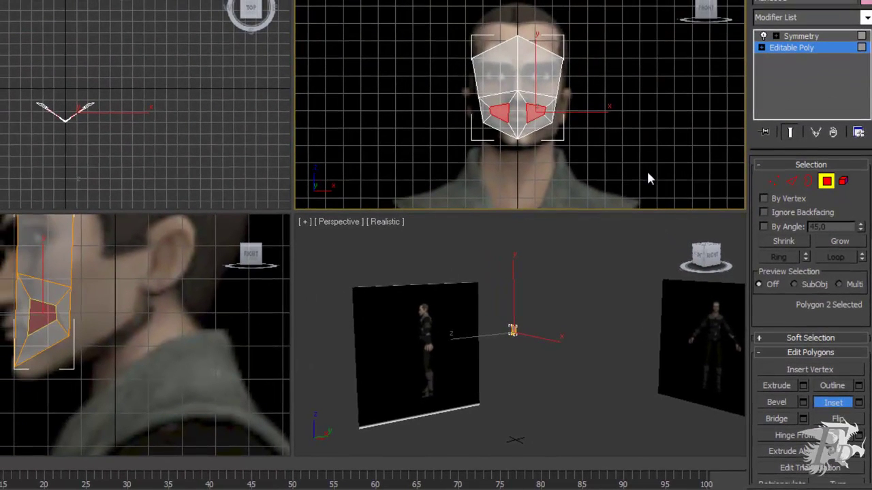
In the enlarged Front view, delete the inset polygon beside the mouth and the narrow polygon along the centre line.
key("alt+w")
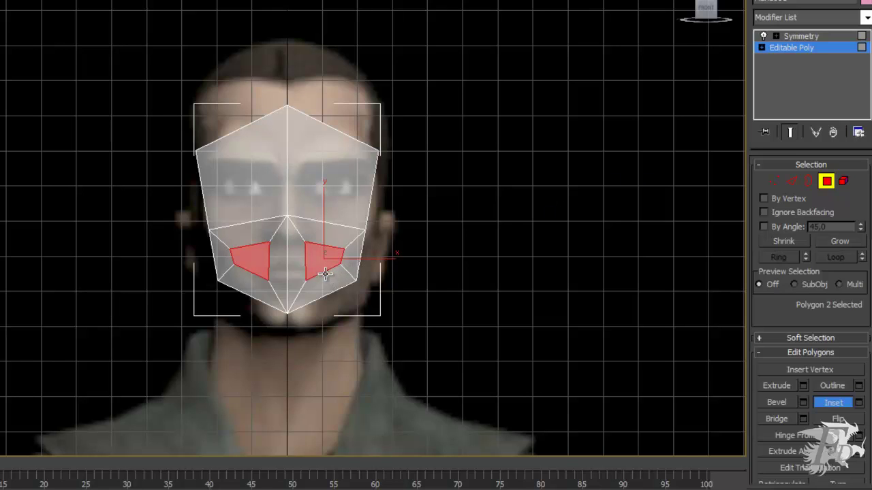
key("Delete")
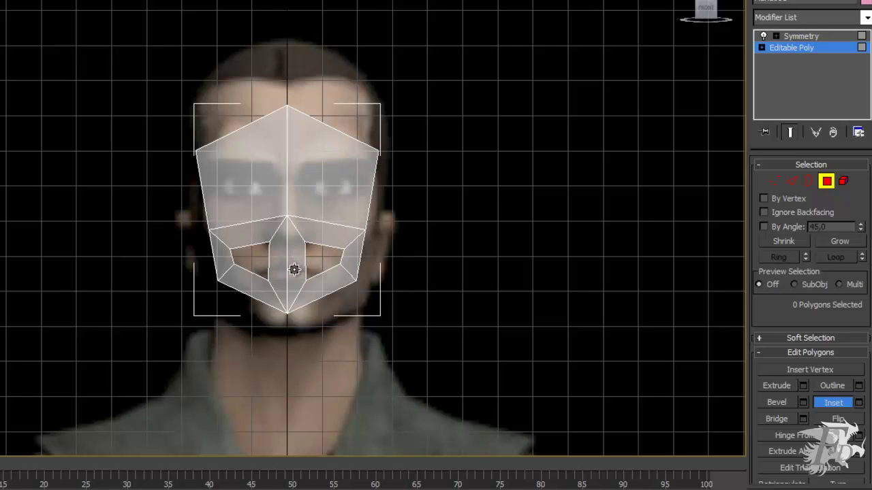
left_click(293, 268)
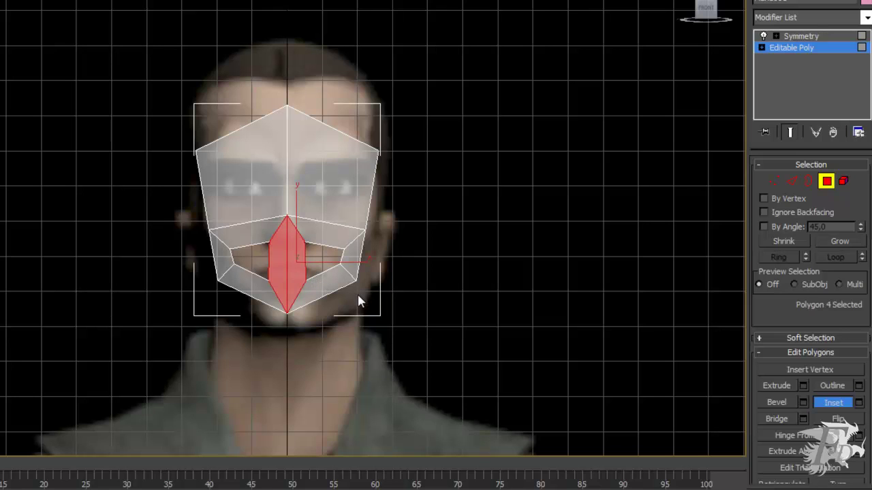
left_click(362, 291)
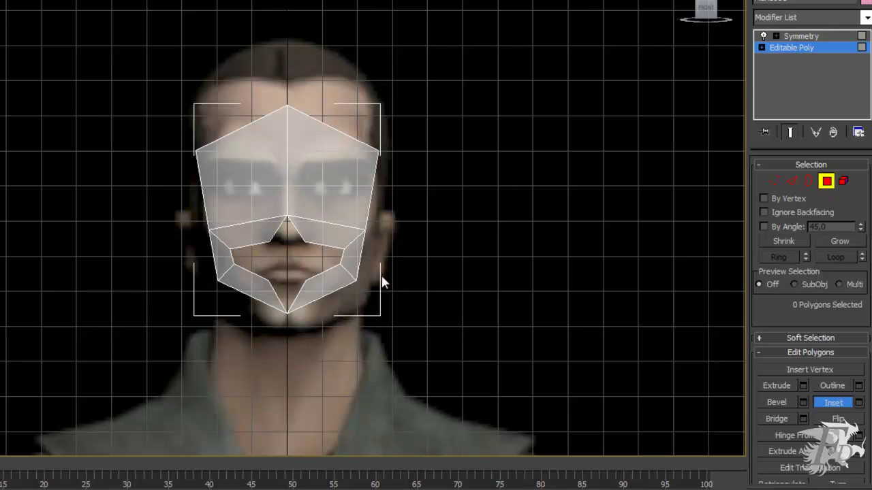
Move the upper and lower inner vertices of the mouth opening sideways onto the face's centre line.
left_click(773, 181)
left_click(304, 241)
left_click_drag(348, 242, 333, 243)
left_click(307, 282)
left_click_drag(343, 278, 324, 280)
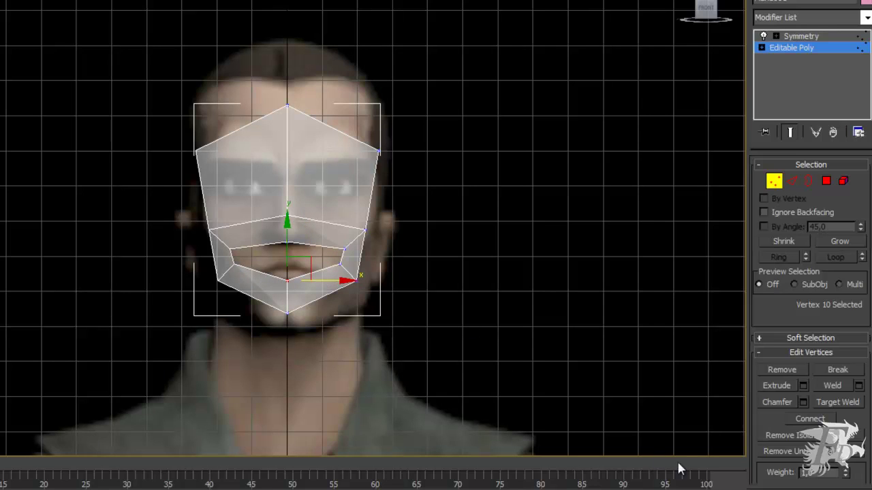
Align the upper centre vertex of the mouth opening exactly with the symmetry line and check the lower one.
key("ctrl+w")
left_click_drag(262, 219, 310, 300)
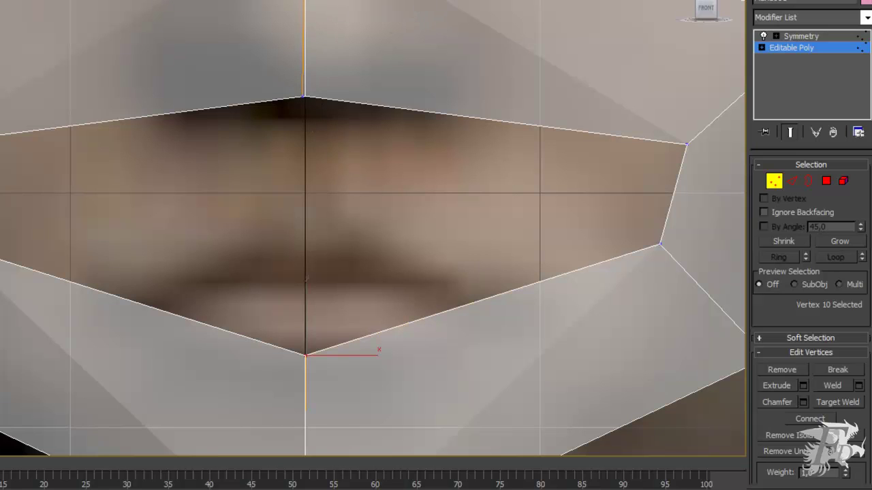
left_click(302, 98)
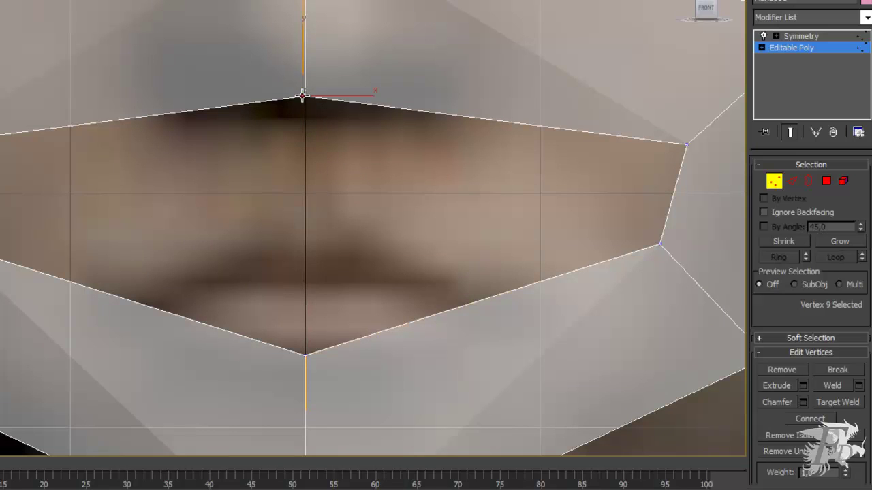
key("w")
left_click_drag(348, 95, 351, 94)
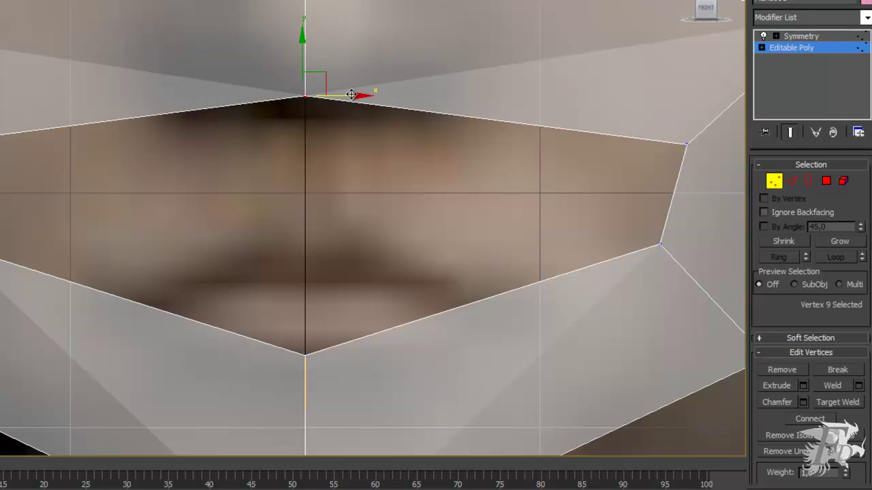
left_click(304, 354)
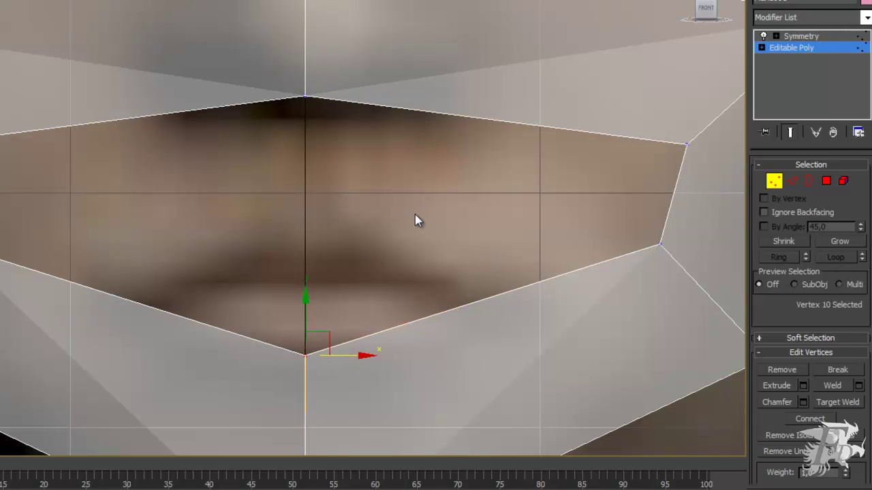
left_click(436, 200)
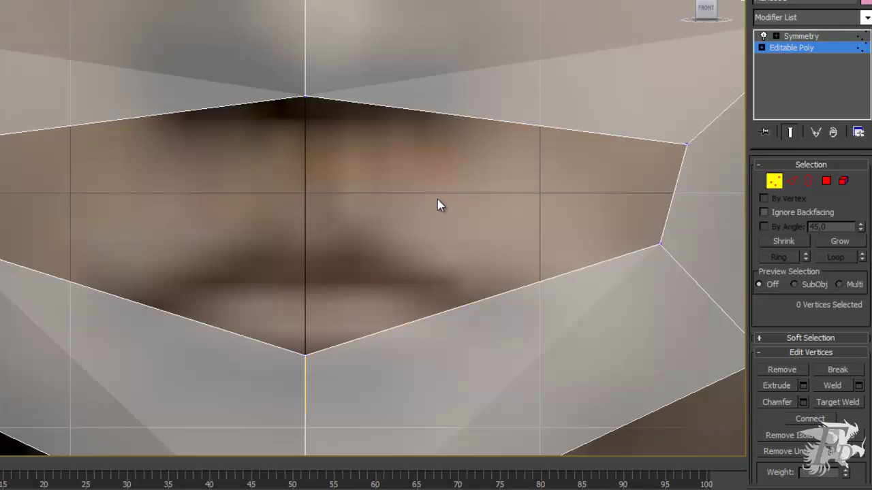
Pull the two outer vertices of the mouth opening in towards the corner of the reference lips.
scroll(436, 199, "down", 5)
scroll(436, 199, "up", 2)
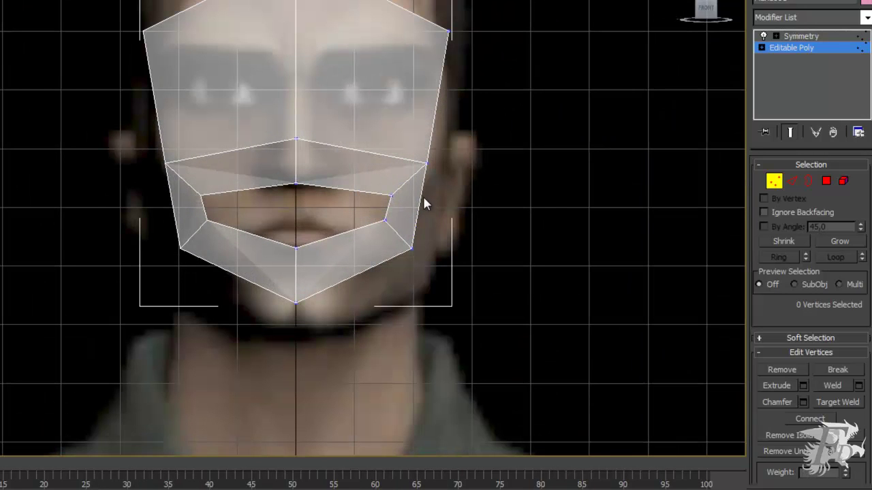
left_click(390, 196)
left_click_drag(411, 175, 353, 202)
left_click(391, 220)
left_click_drag(406, 196, 338, 220)
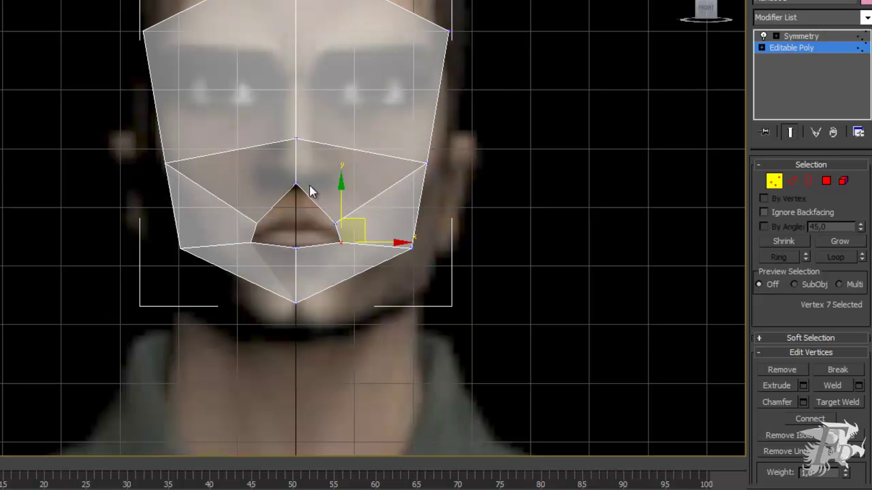
Lower the upper centre vertex to the upper lip and fine-tune both mouth-corner vertices to the lip outline.
mouse_move(302, 189)
left_mouse_down()
mouse_move(297, 150)
mouse_move(305, 188)
left_mouse_up()
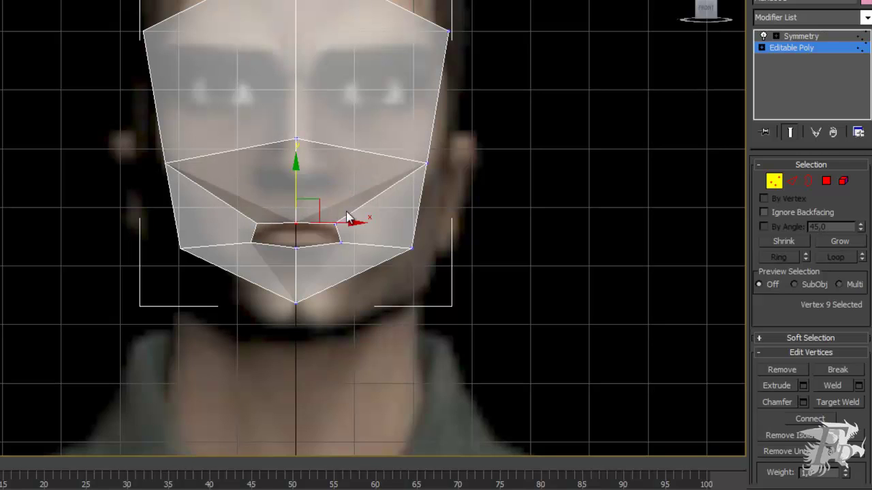
left_click(340, 243)
left_click_drag(357, 227, 357, 226)
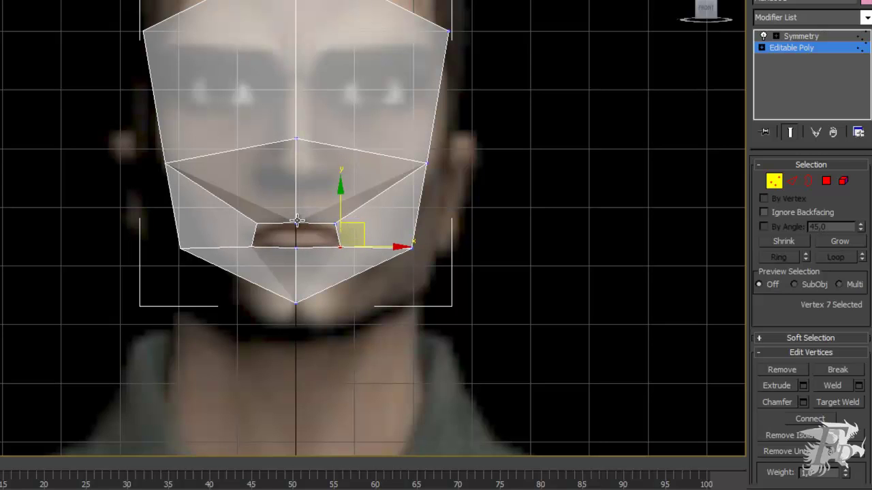
left_click(337, 224)
left_click_drag(351, 204, 349, 203)
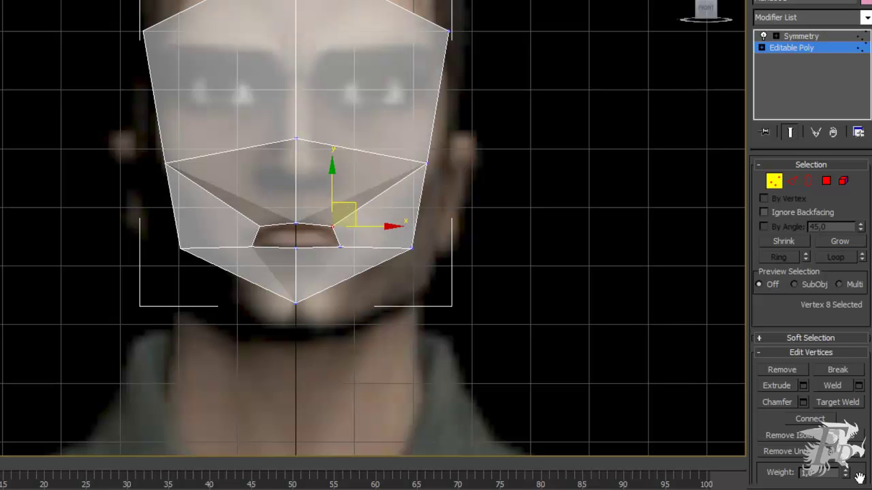
In the Right view, move the mouth-opening vertices to follow the lip profile of the side reference.
key("alt+w")
left_click(213, 300)
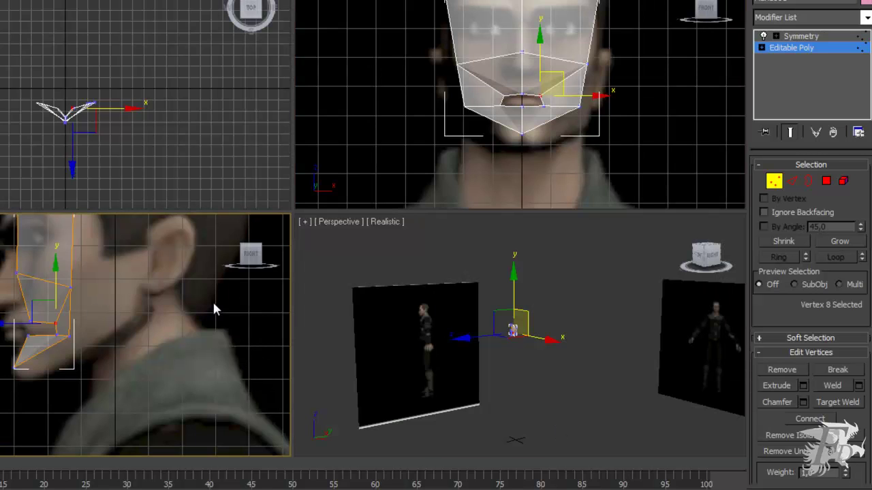
left_click(30, 322)
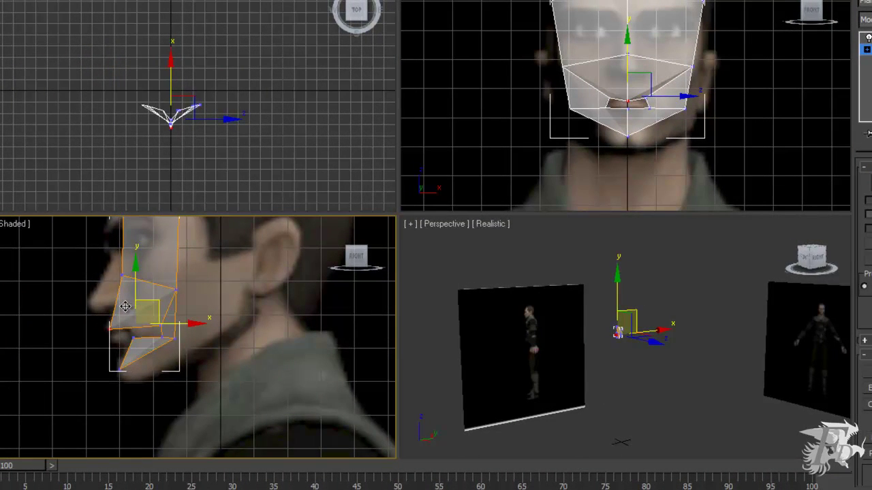
left_click_drag(125, 306, 146, 316)
left_click(133, 339)
left_click(162, 338)
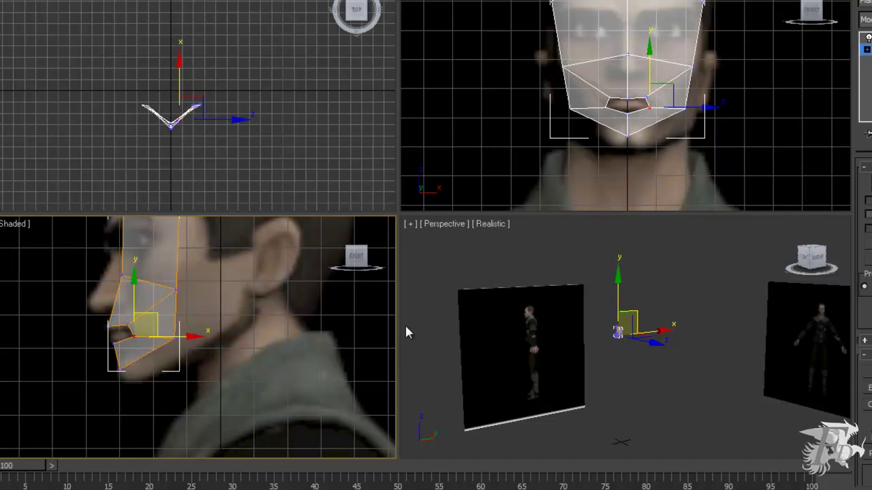
Examine the mouth opening of the face mesh up close in the Perspective view.
left_click(637, 391)
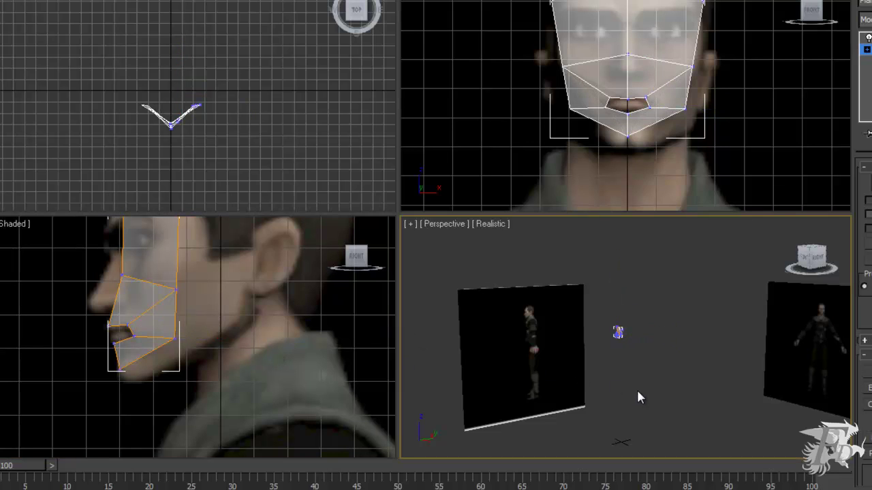
key("z")
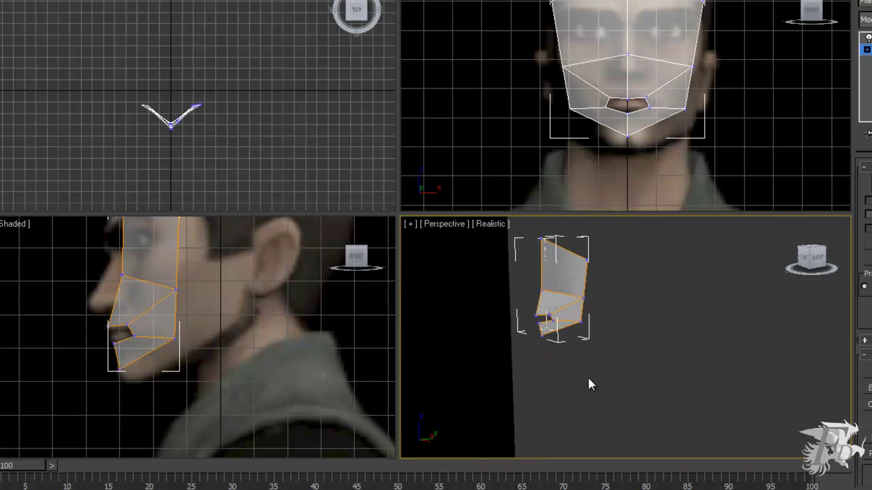
mouse_move(694, 395)
middle_mouse_down()
mouse_move(779, 375)
mouse_move(715, 375)
mouse_move(707, 400)
middle_mouse_up()
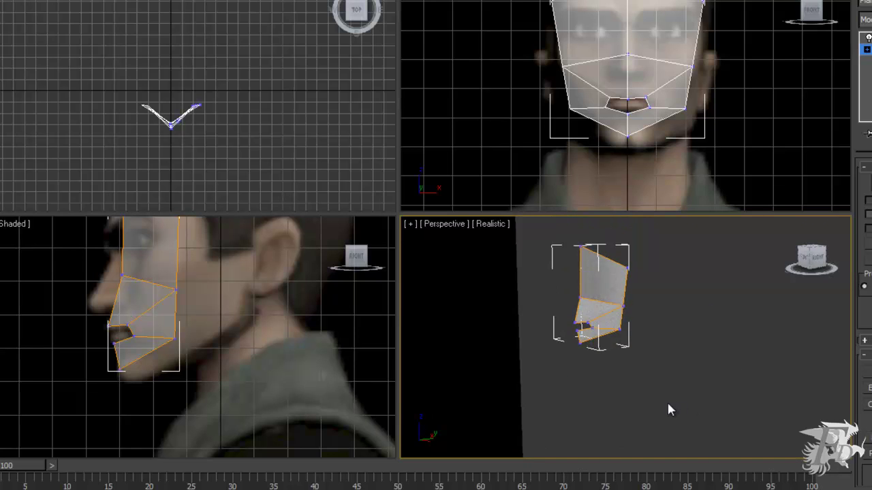
middle_click_drag(658, 387, 714, 383)
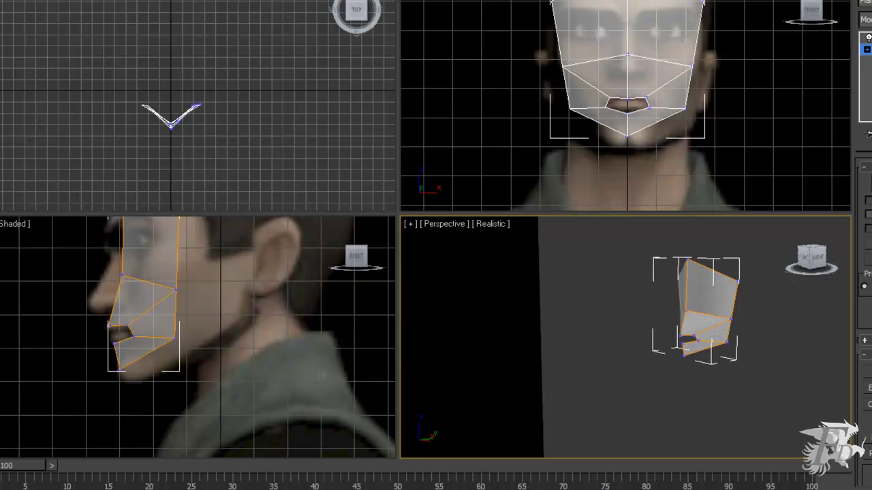
left_click_drag(723, 413, 724, 395)
middle_click_drag(725, 395, 726, 397, "ctrl+alt")
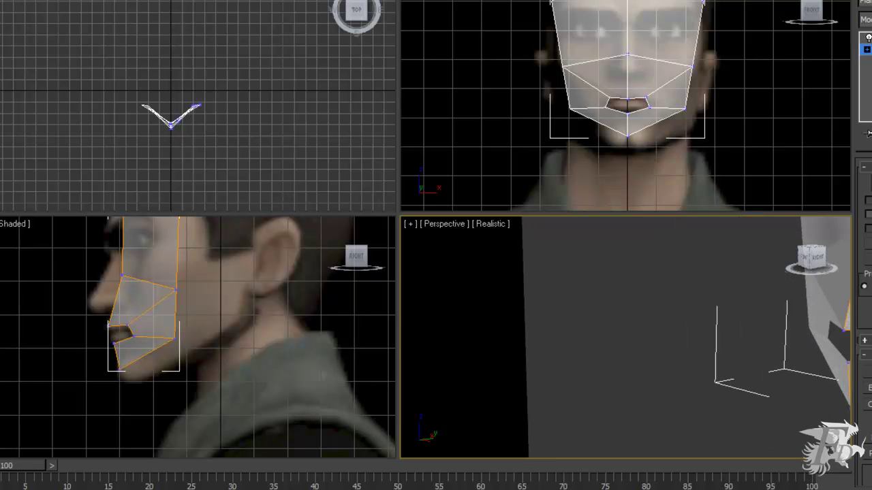
middle_click_drag(800, 438, 777, 405)
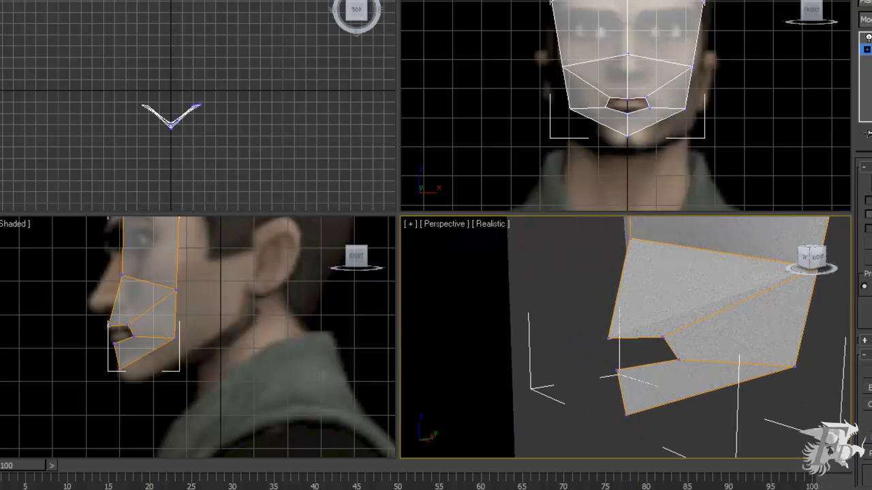
middle_click_drag(642, 350, 668, 346, "alt")
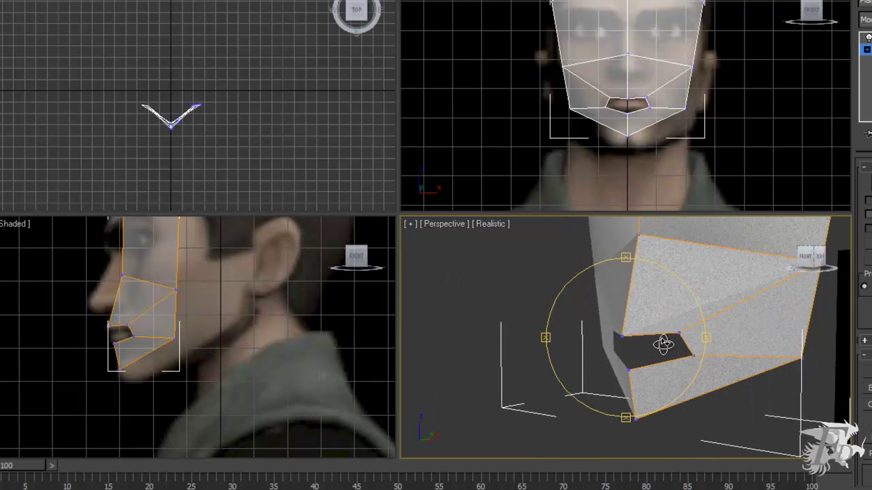
Select the three edges around the mouth opening and extend them backwards into the mouth as new inner polygons.
key("2")
key("4")
left_click(652, 333)
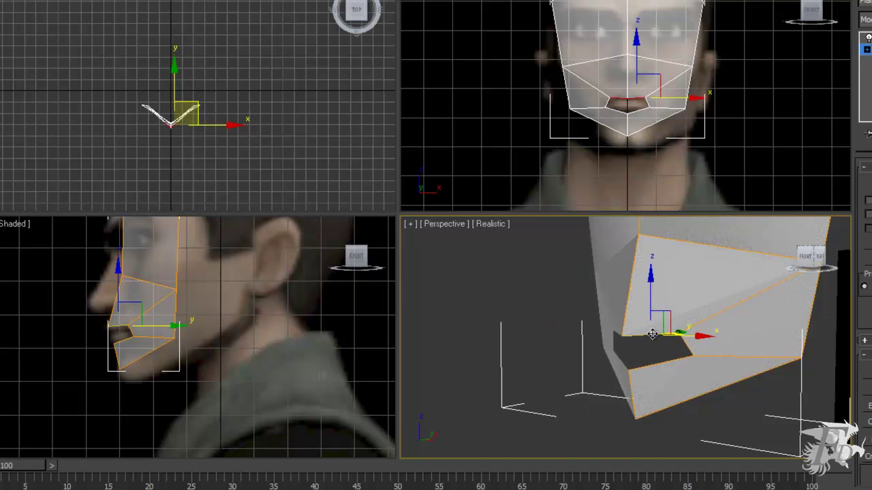
left_click(688, 344, "ctrl")
left_click(666, 362, "ctrl")
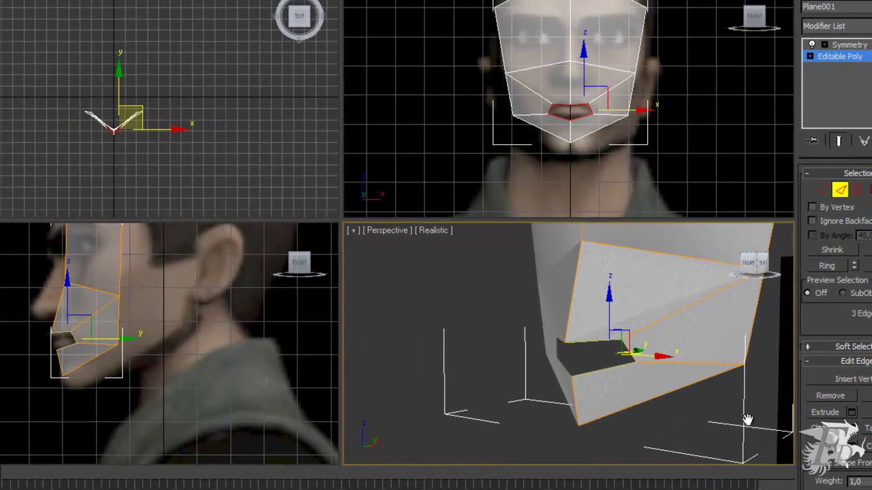
middle_click_drag(584, 357, 565, 377, "alt")
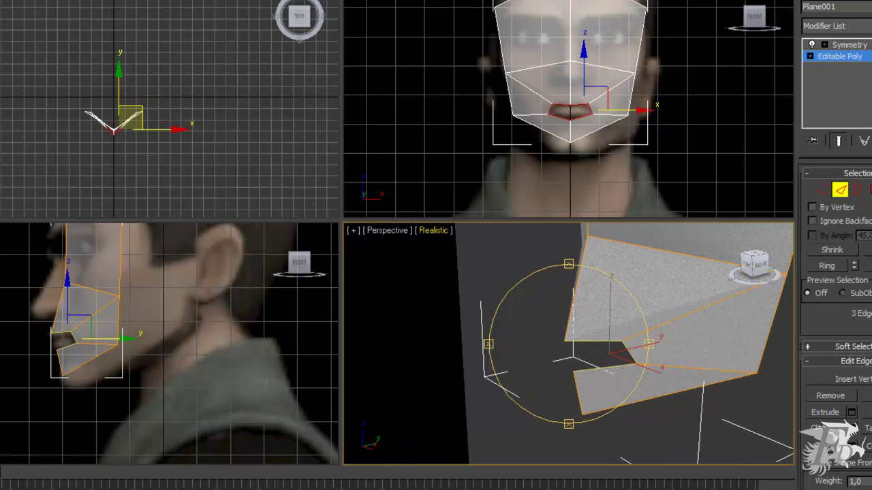
left_click_drag(641, 347, 673, 353)
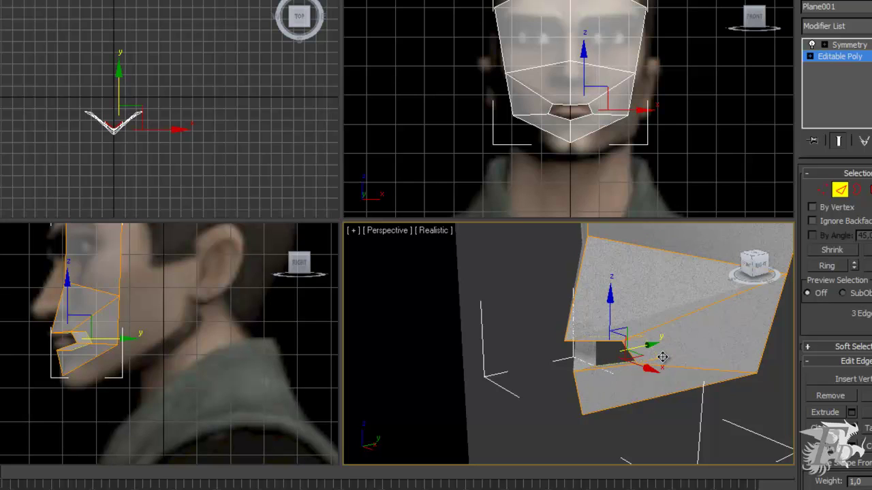
mouse_move(663, 356)
left_mouse_down()
mouse_move(653, 357)
mouse_move(677, 361)
left_mouse_up()
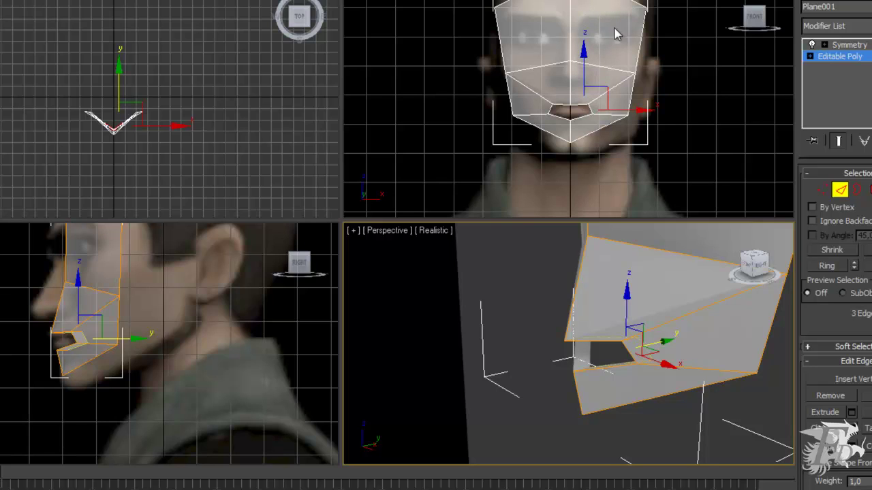
Try adding a SwiftLoop edge loop around the mouth in the Front view and undo it.
mouse_move(58, 1)
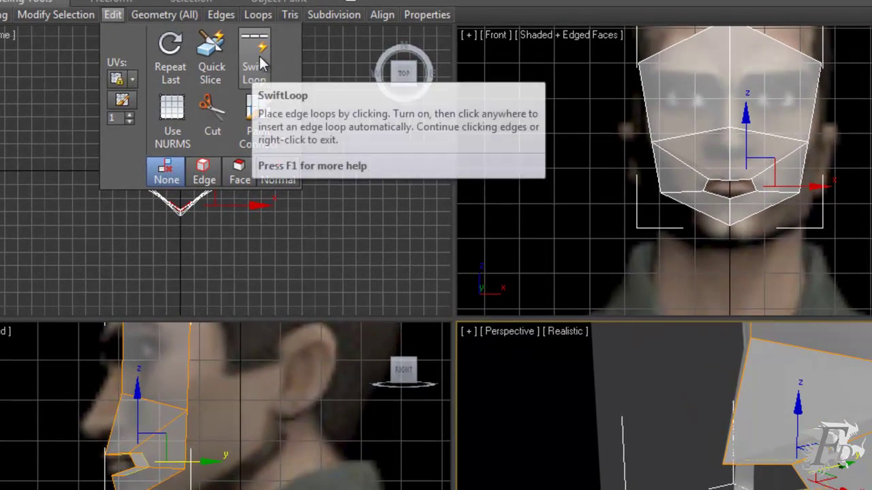
left_click(225, 31)
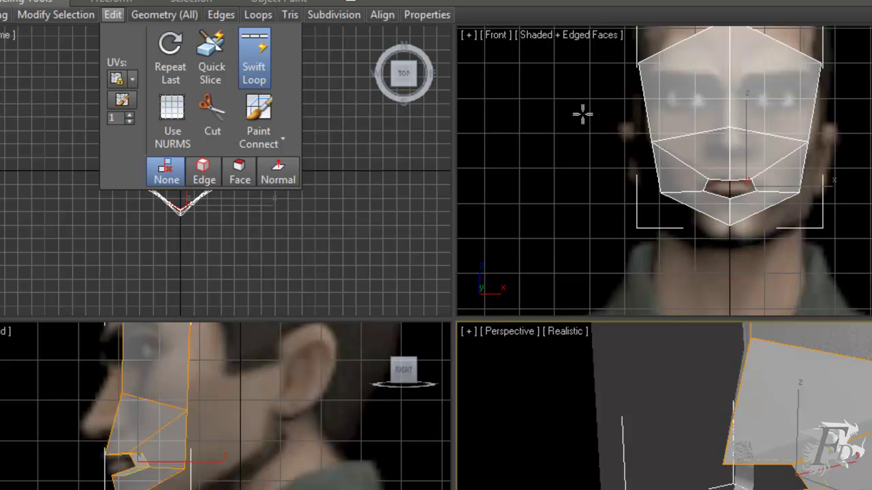
right_click(747, 131)
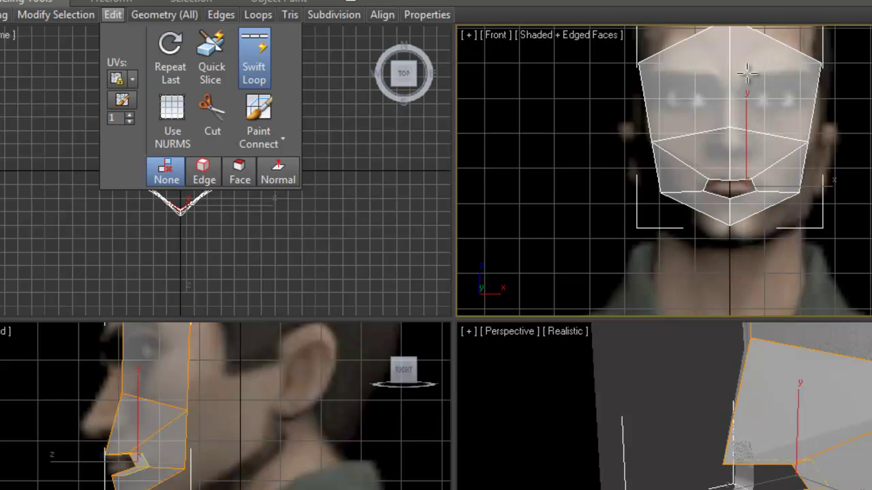
left_click(745, 142)
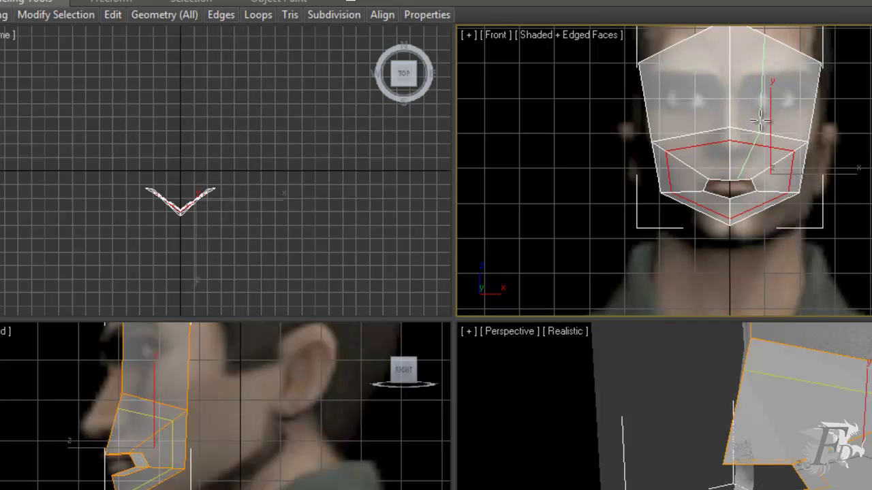
key("ctrl+z")
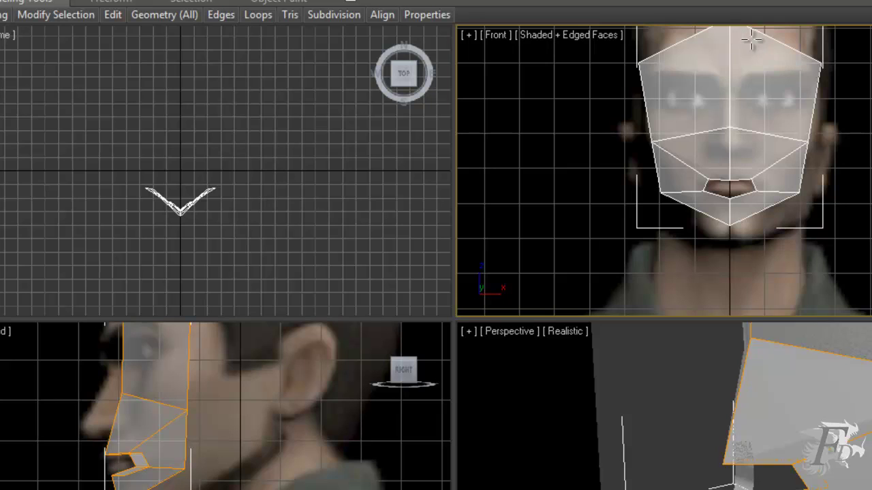
Add a vertical SwiftLoop edge loop from the forehead to the upper lip in the Front view and shift it closer to the nose.
left_click(751, 38)
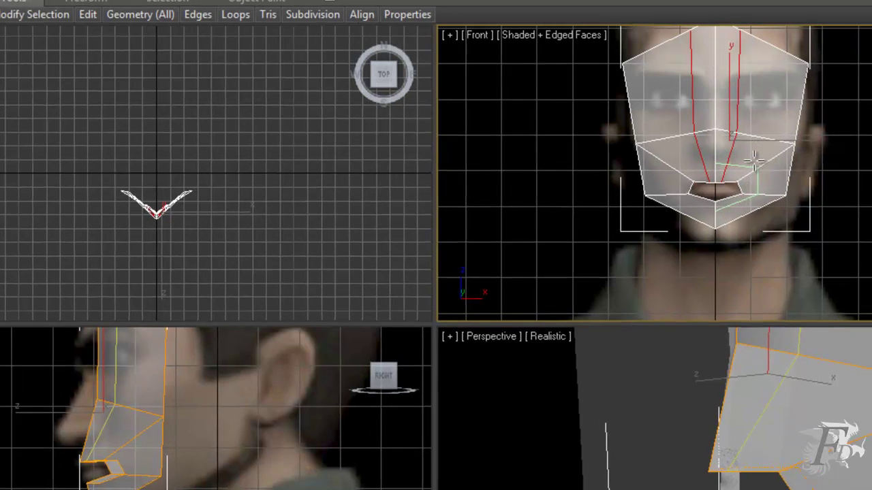
right_click(768, 160)
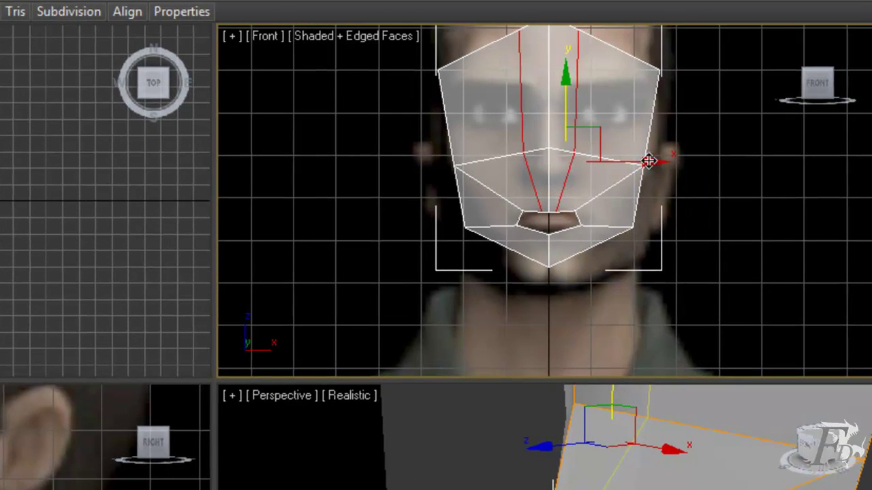
left_click_drag(622, 162, 597, 164)
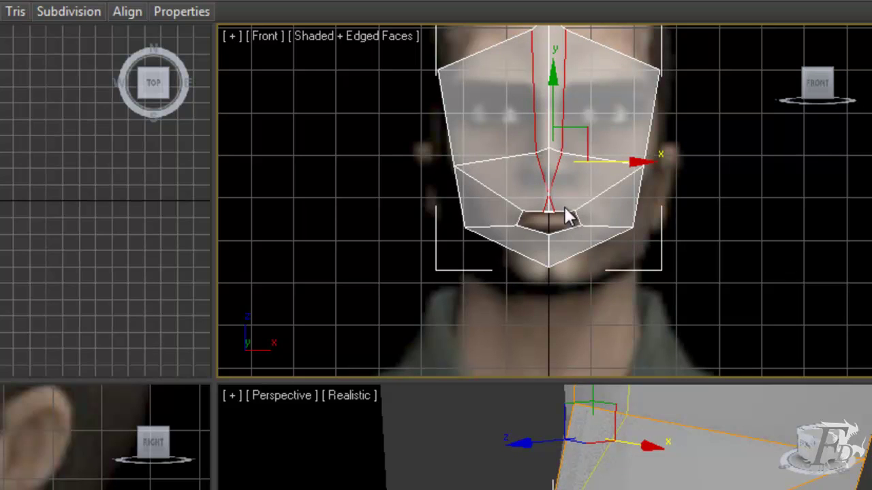
left_click_drag(602, 164, 620, 165)
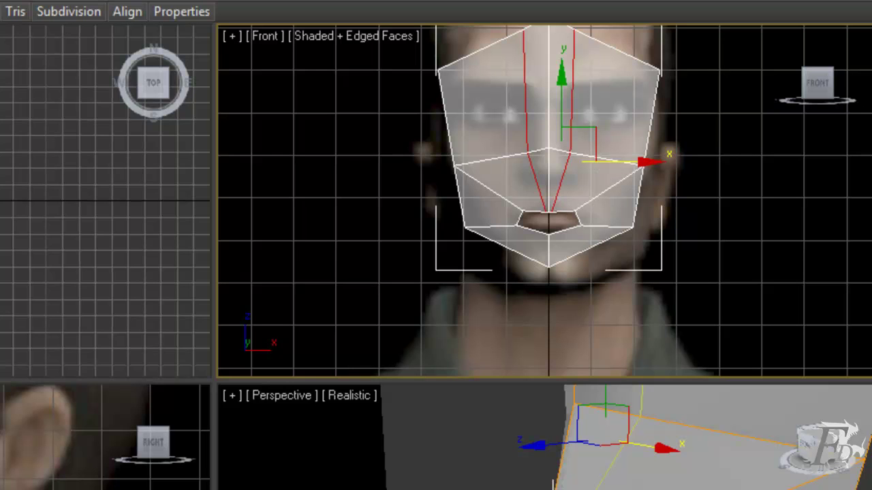
left_click(633, 315)
Select the polygon covering the eye and inset it to create a smaller inner eye polygon.
key("4")
left_click(609, 107)
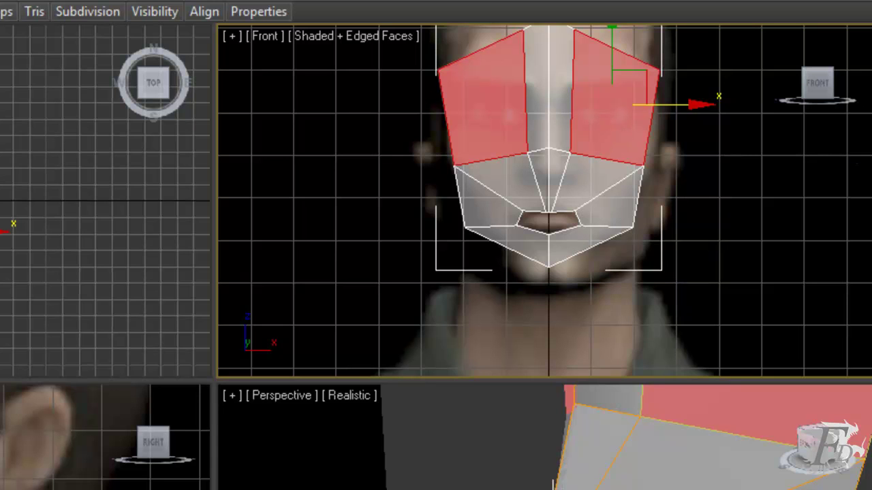
left_click_drag(615, 115, 628, 136)
In the Front view, move the four inset vertices onto the corners of the reference eye.
key("1")
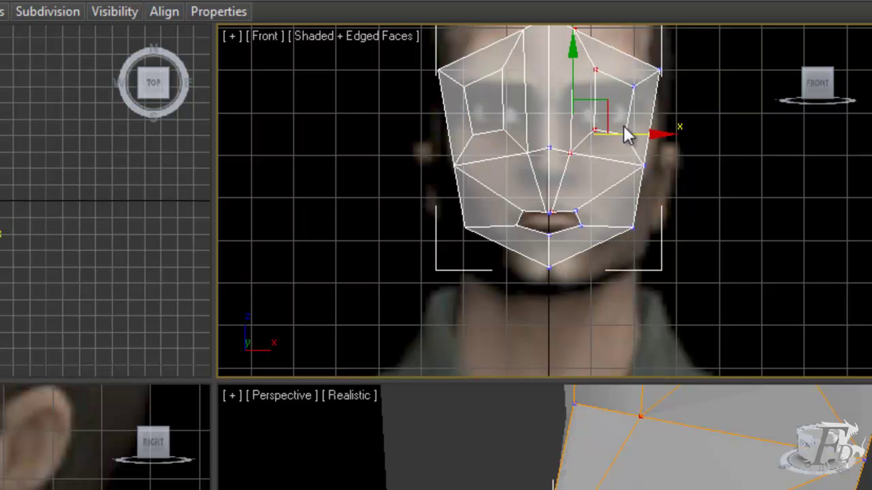
left_click(596, 68)
left_click_drag(626, 59, 606, 93)
left_click(596, 131)
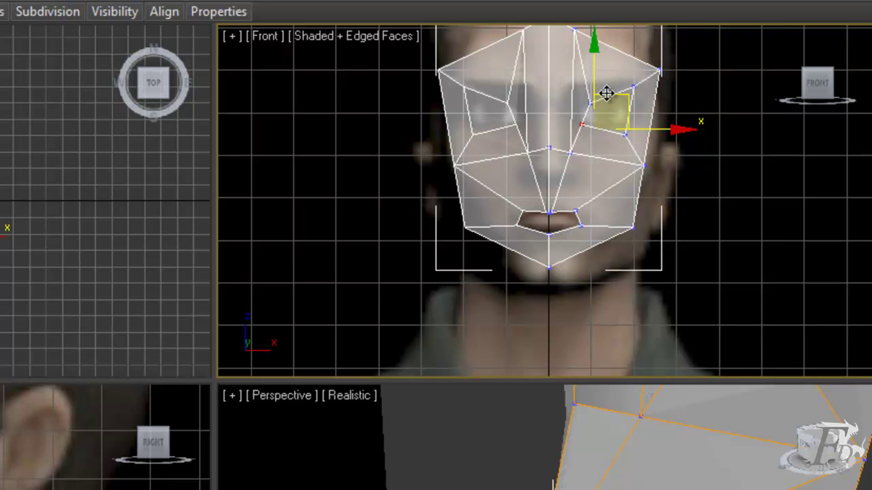
left_click(629, 136)
left_click_drag(646, 100, 646, 63)
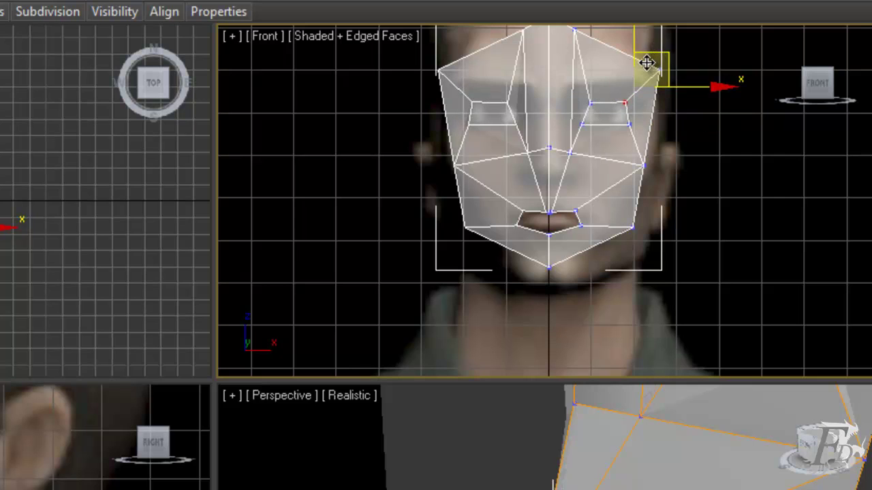
left_click(590, 104)
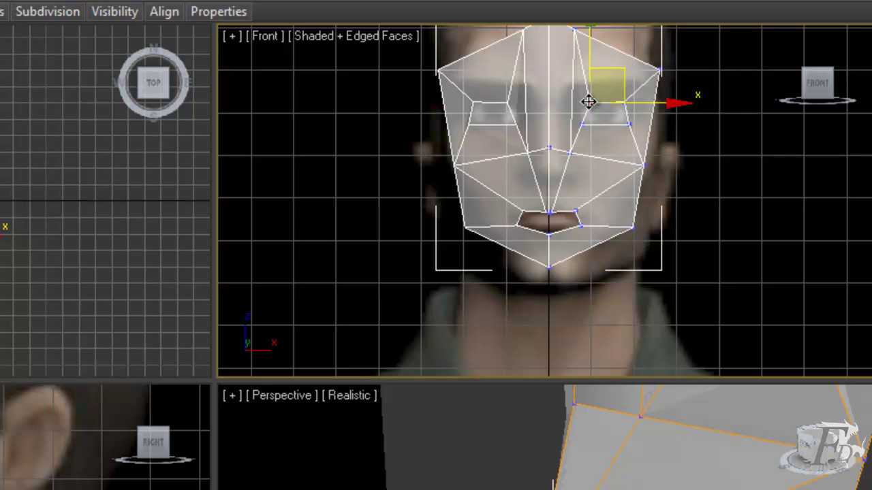
left_click_drag(612, 70, 607, 68)
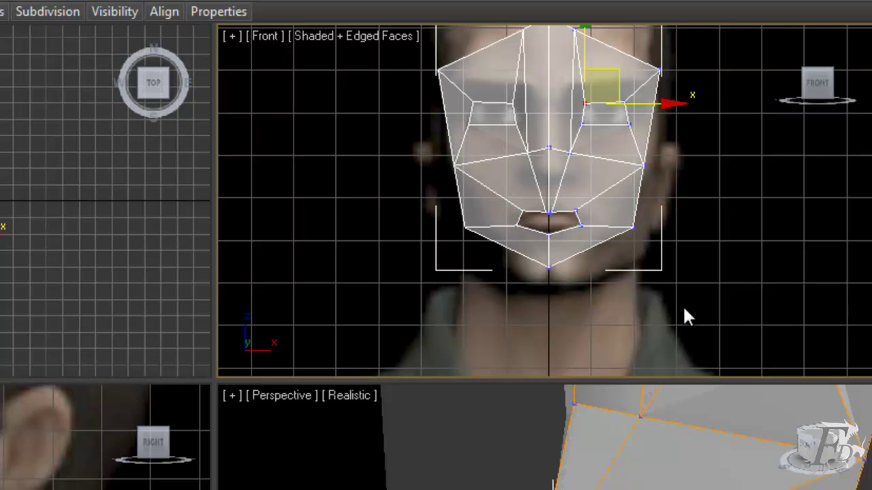
In the Right view, move the two nose-side vertices and the inner lower eye vertex forward to match the side reference.
left_click(102, 485)
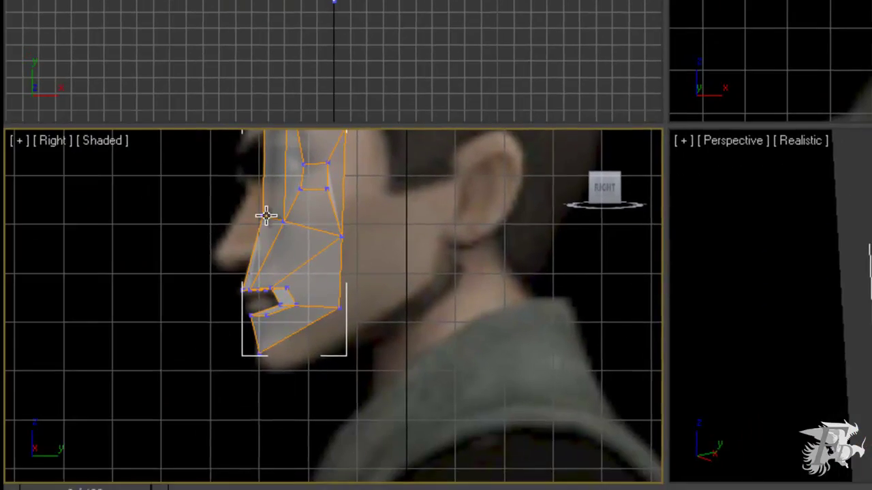
left_click(267, 213)
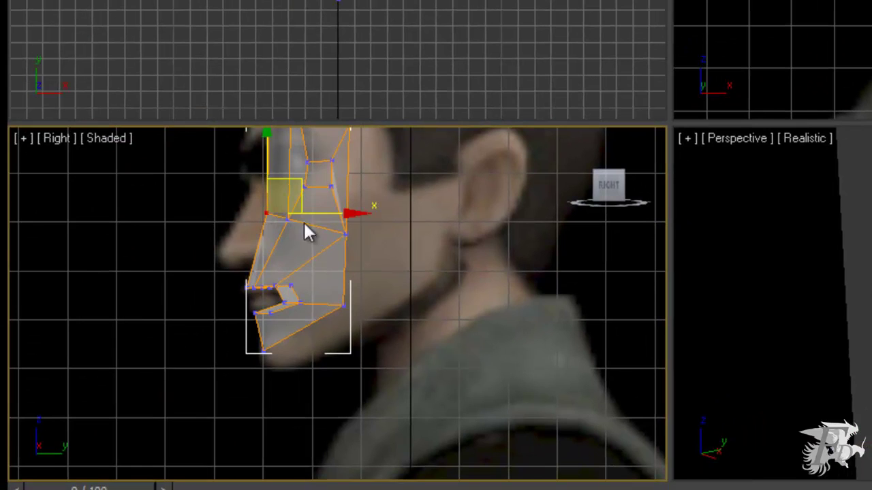
mouse_move(300, 177)
left_mouse_down()
mouse_move(279, 171)
mouse_move(296, 181)
mouse_move(288, 185)
left_mouse_up()
left_click(288, 218)
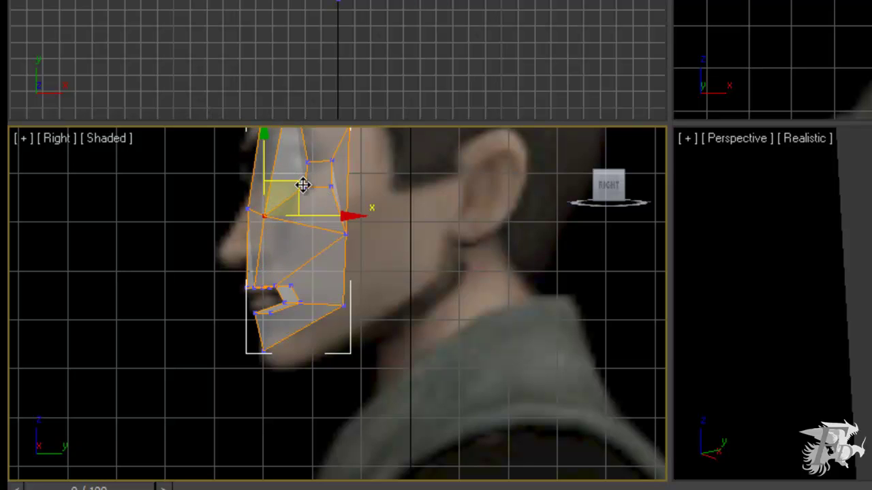
left_click(303, 185)
left_click_drag(321, 142, 302, 132)
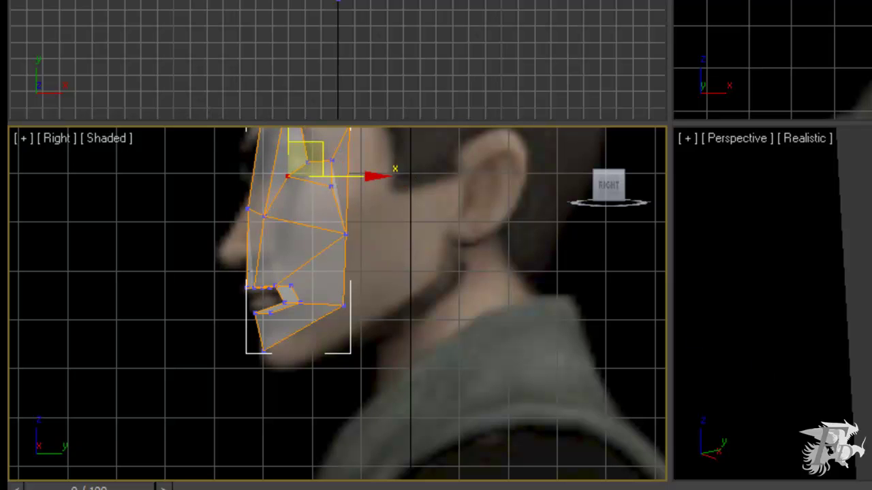
Move the remaining eye vertices forward in the enlarged Right view and refine the inner corners so the eye polygon follows the side reference.
key("alt+w")
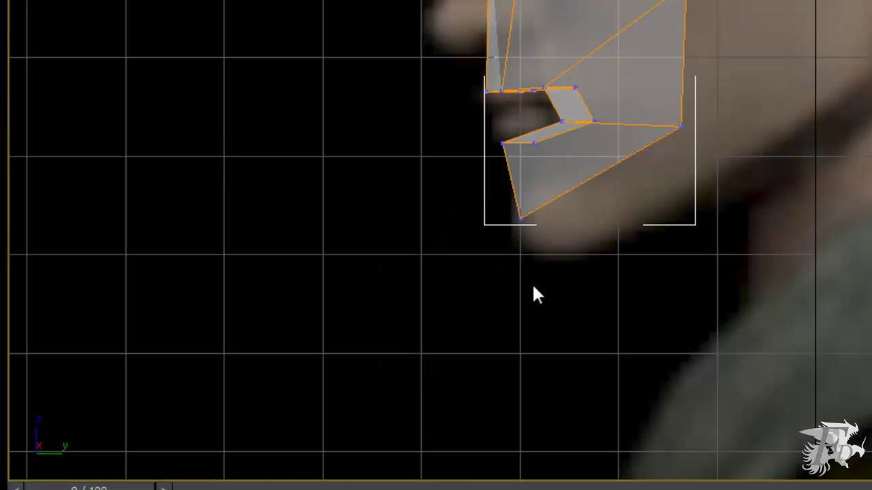
middle_click_drag(784, 91, 784, 259)
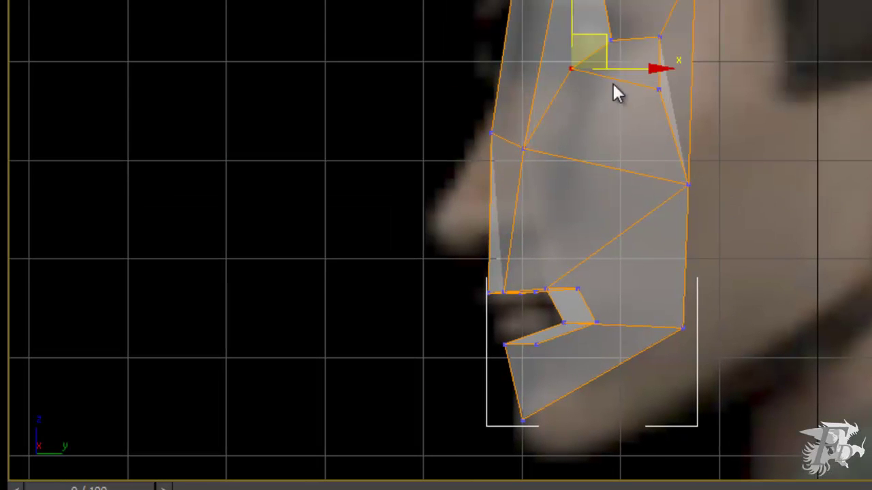
left_click_drag(633, 9, 596, 0)
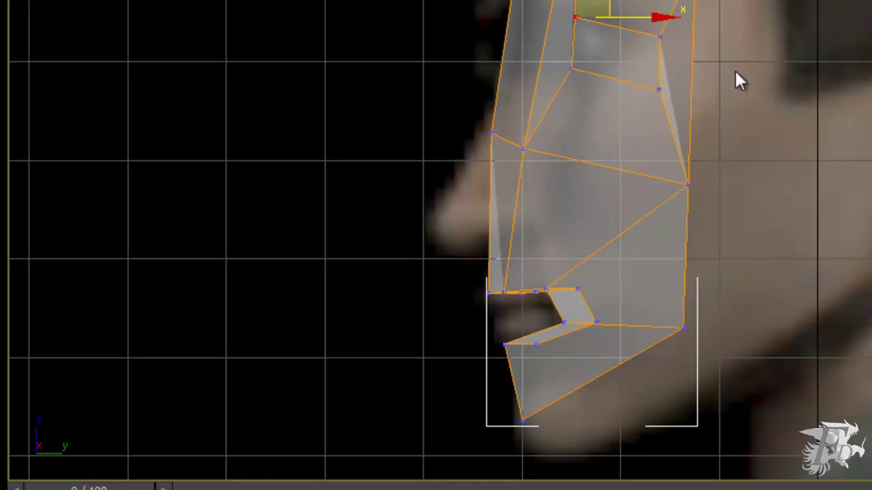
left_click(660, 35)
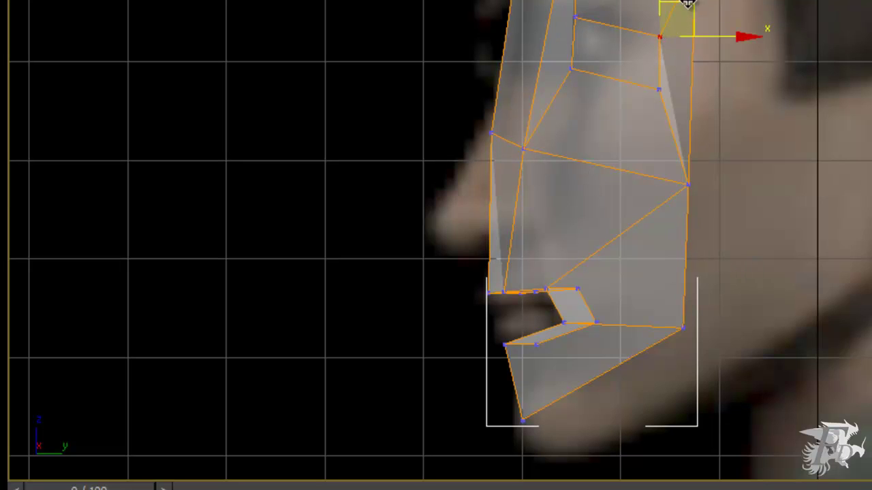
left_click_drag(676, 4, 630, 0)
left_click(662, 92)
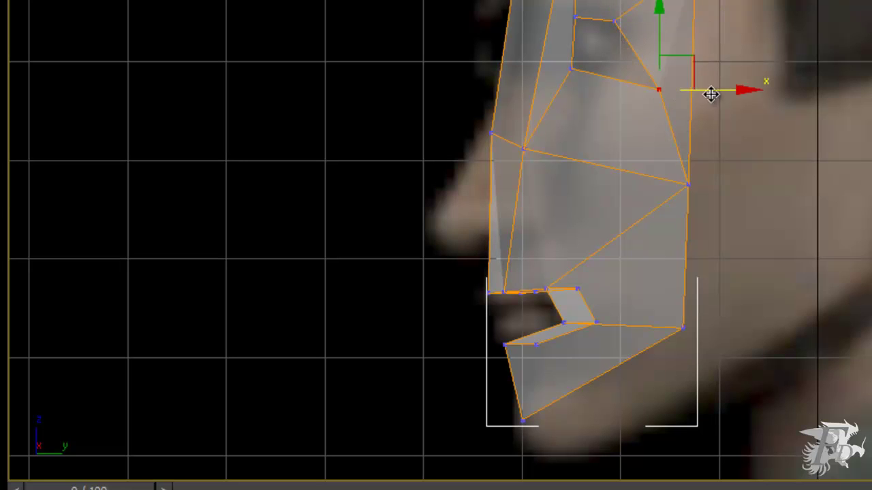
left_click_drag(716, 94, 574, 34)
left_click(571, 70)
left_click(563, 13)
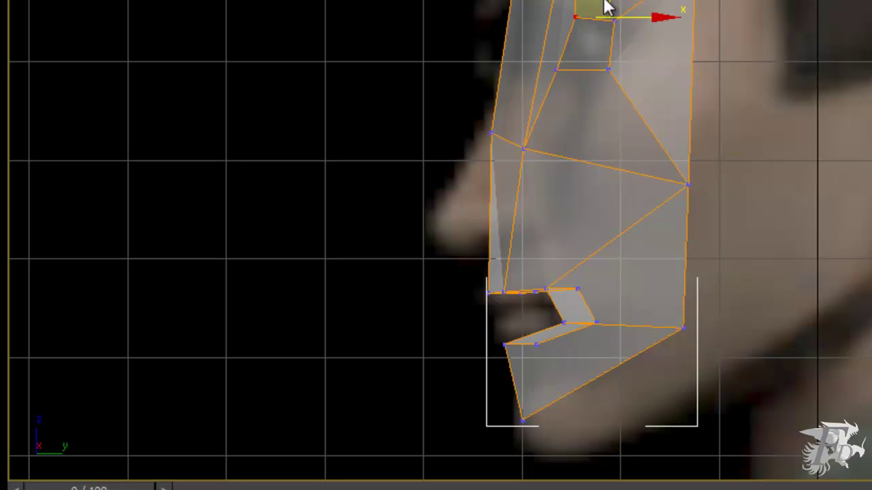
left_click_drag(586, 2, 583, 2)
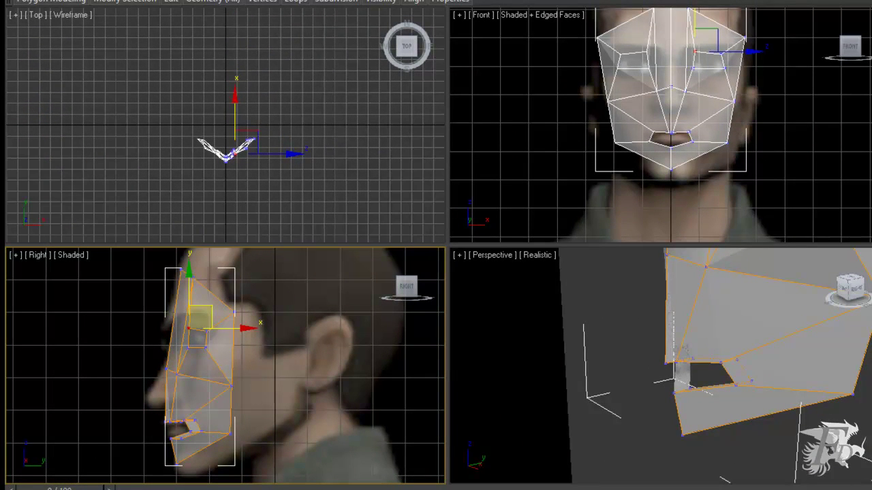
Delete the eye polygon to open the eye hole and fine-tune its corner vertices around the reference eye in the Front view.
key("4")
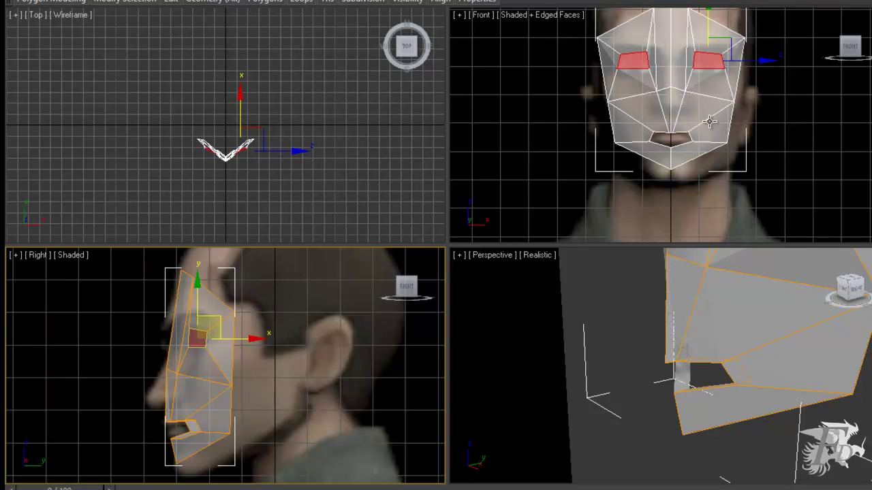
key("Delete")
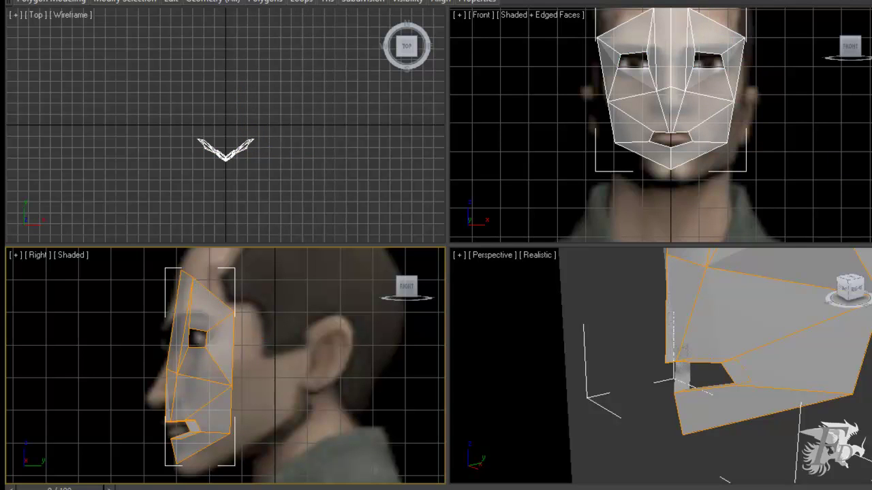
key("1")
left_click(692, 68)
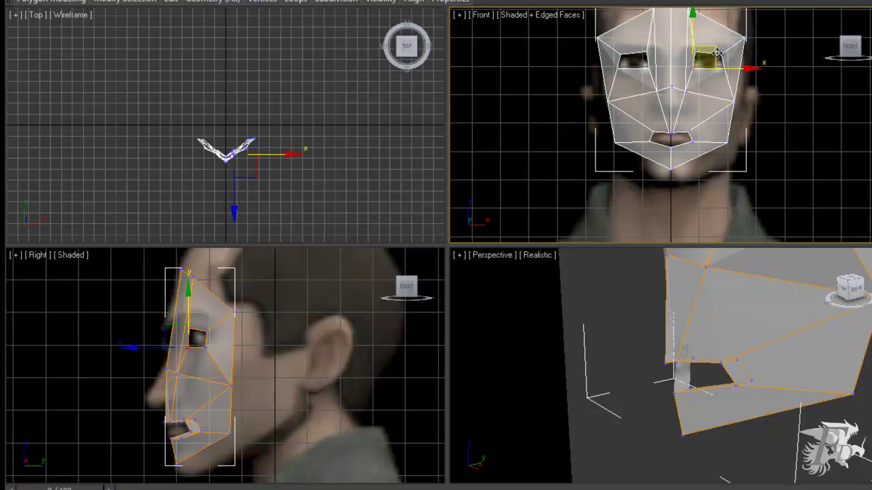
left_click_drag(714, 50, 714, 53)
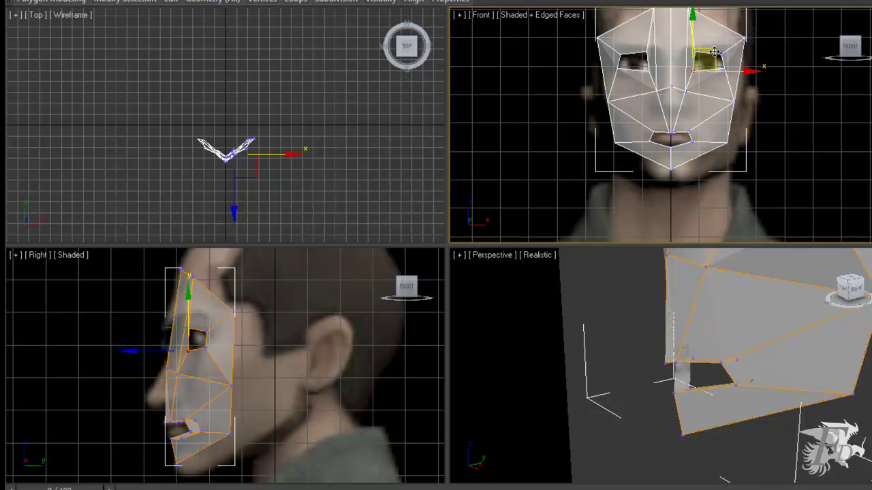
left_click(724, 68)
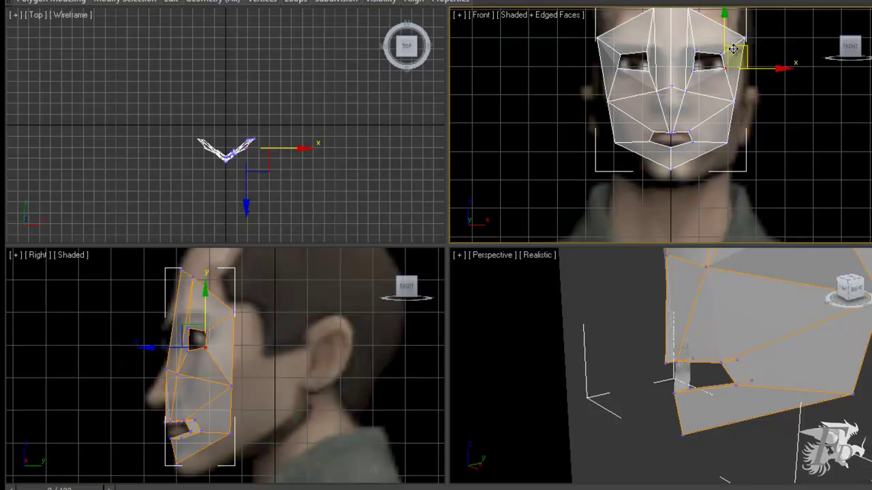
left_click_drag(733, 49, 728, 56)
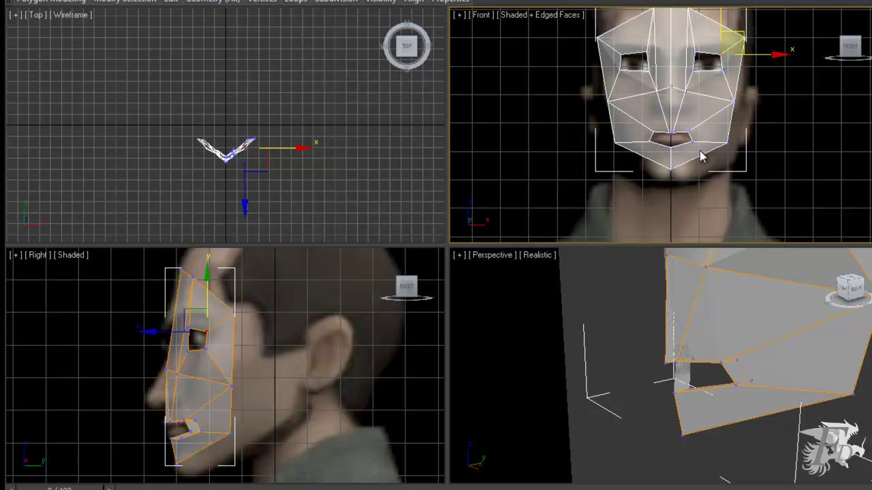
Select the border of the eye hole in the Perspective view and extend it backwards into the head as new inner polygons.
left_click(651, 316)
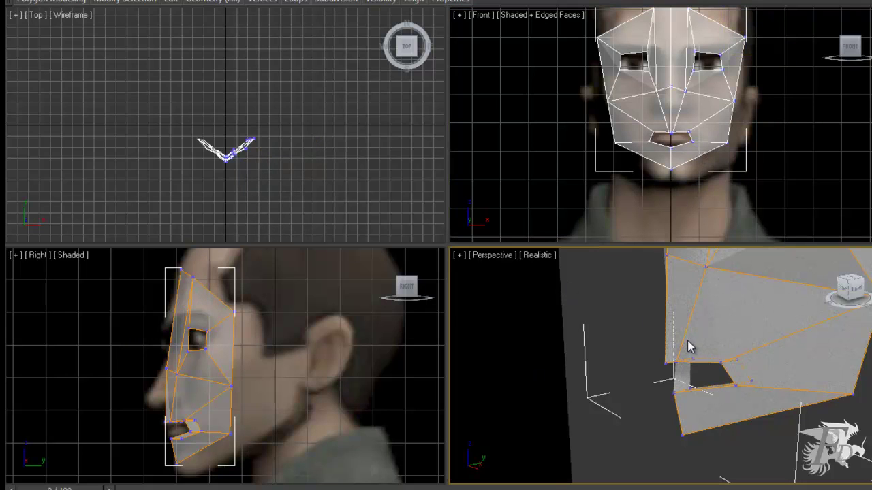
mouse_move(748, 346)
middle_mouse_down()
mouse_move(738, 386)
mouse_move(769, 344)
mouse_move(744, 352)
middle_mouse_up()
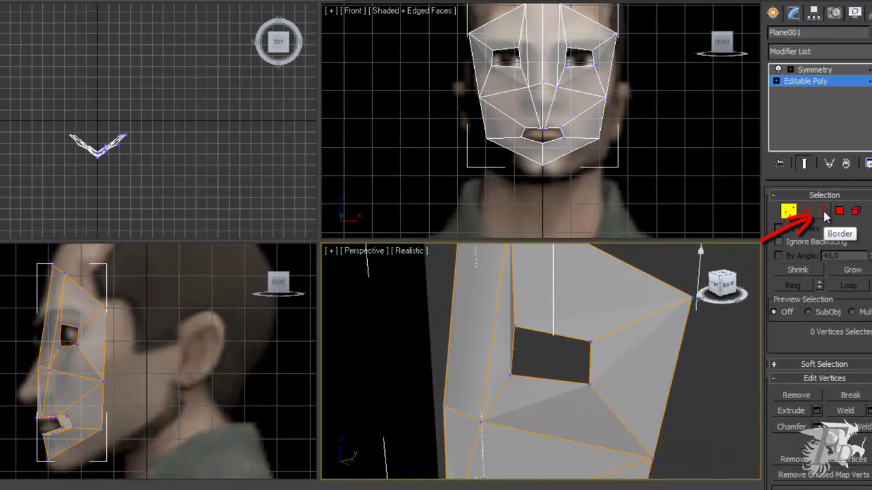
left_click(824, 212)
left_click(586, 343)
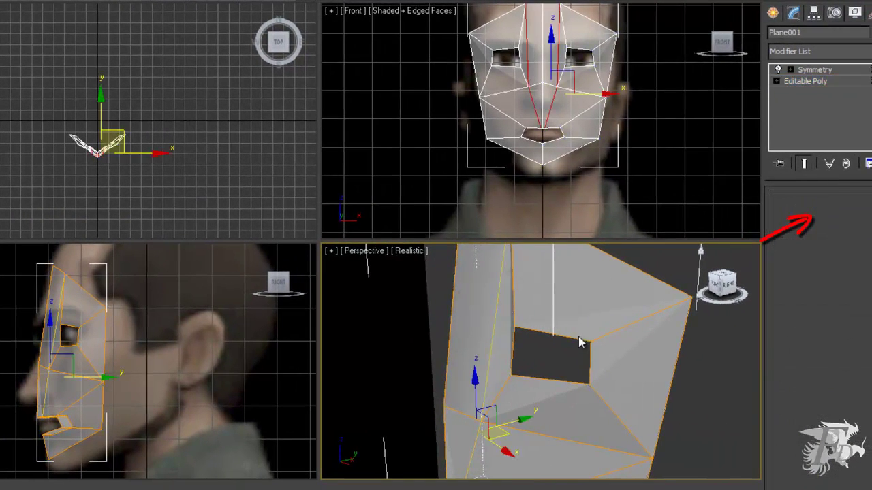
left_click(569, 382)
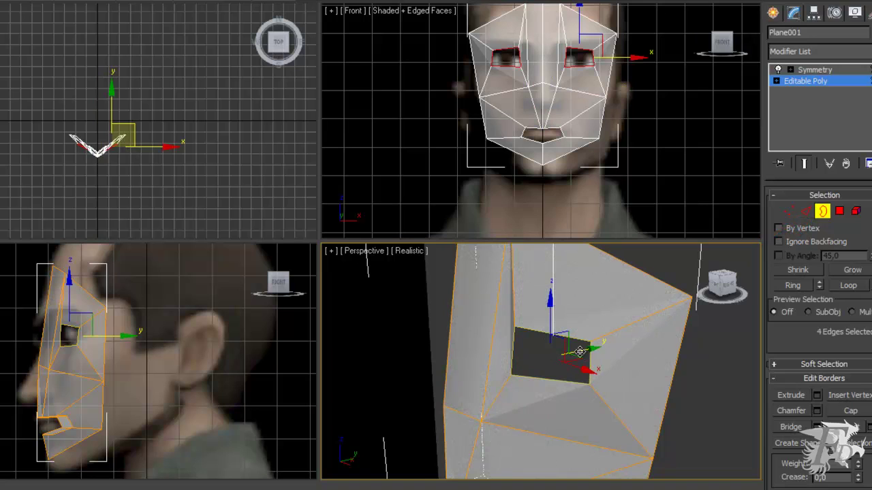
left_click_drag(579, 351, 603, 348, "shift")
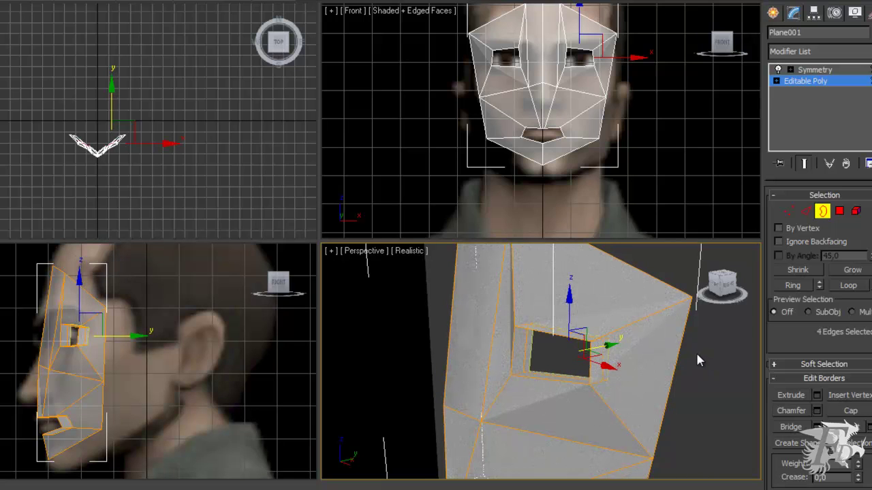
Scale up the extended inner eye border so it becomes wider than the eye opening.
key("r")
left_click_drag(568, 341, 566, 317)
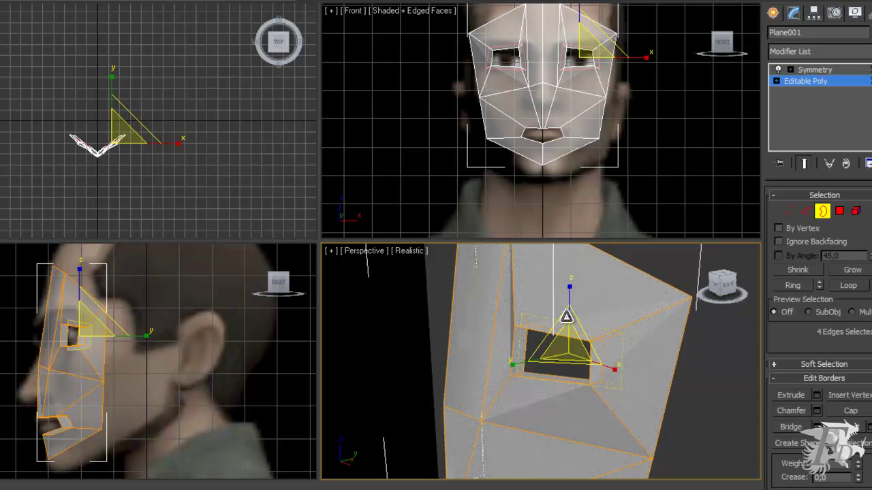
left_click_drag(565, 316, 609, 325)
Insert three SwiftLoop edge loops in the Front view: one from the eye to the upper lip and two rings around the mouth.
mouse_move(53, 1)
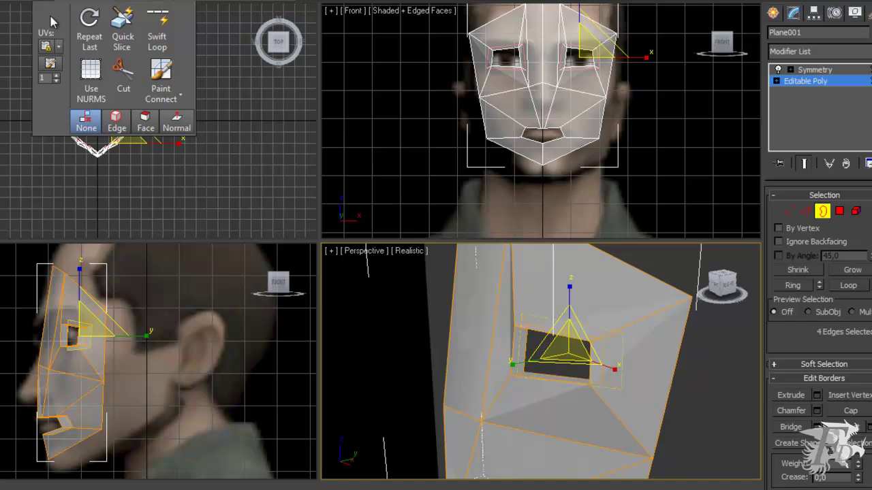
left_click(156, 32)
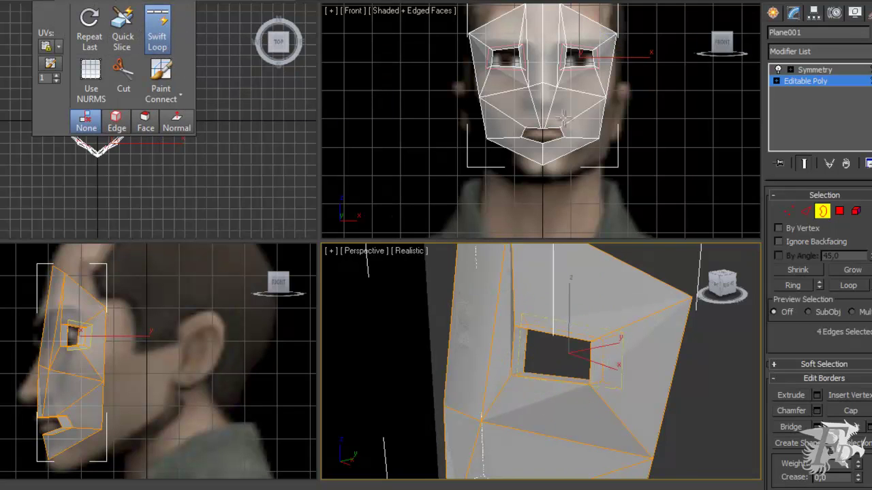
left_click(401, 79)
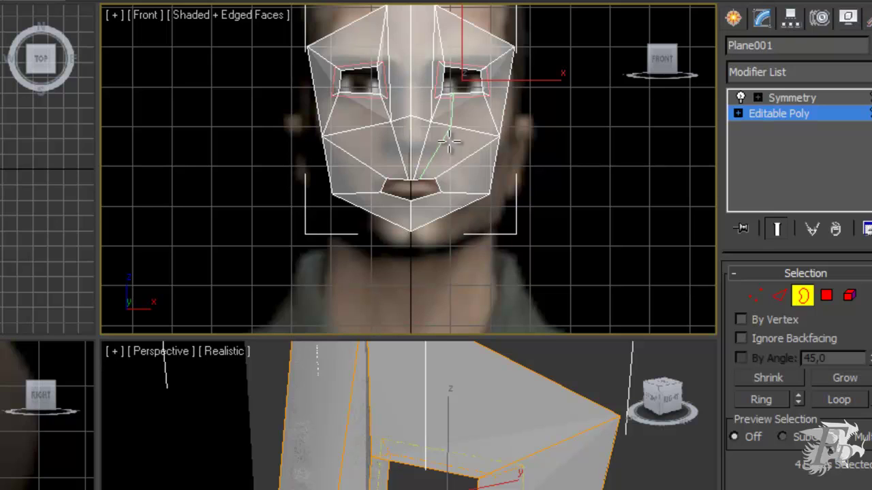
left_click(450, 141)
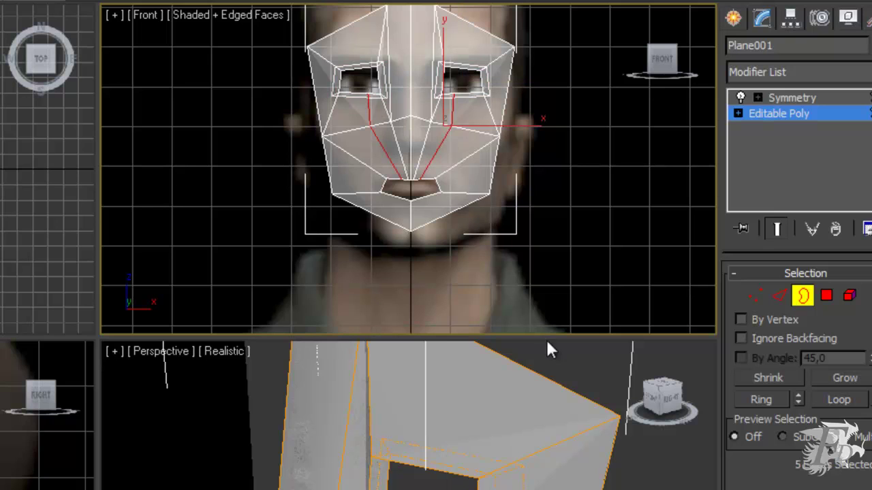
left_click(458, 192)
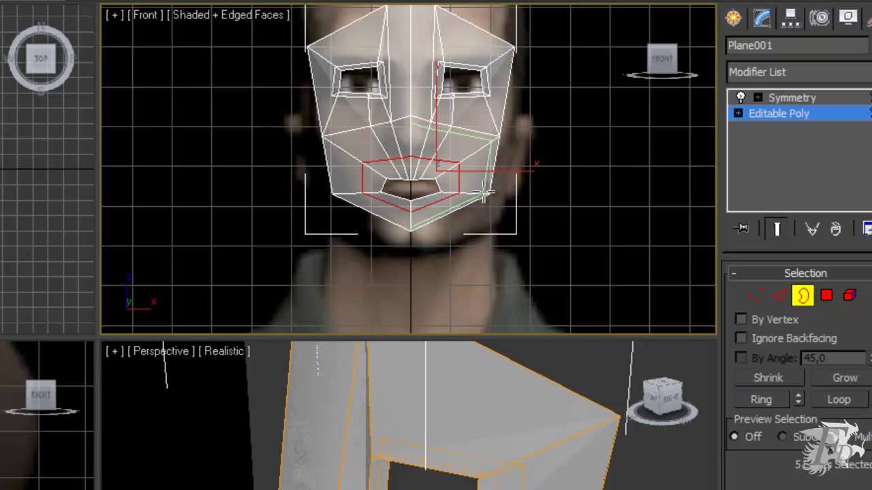
left_click(484, 193)
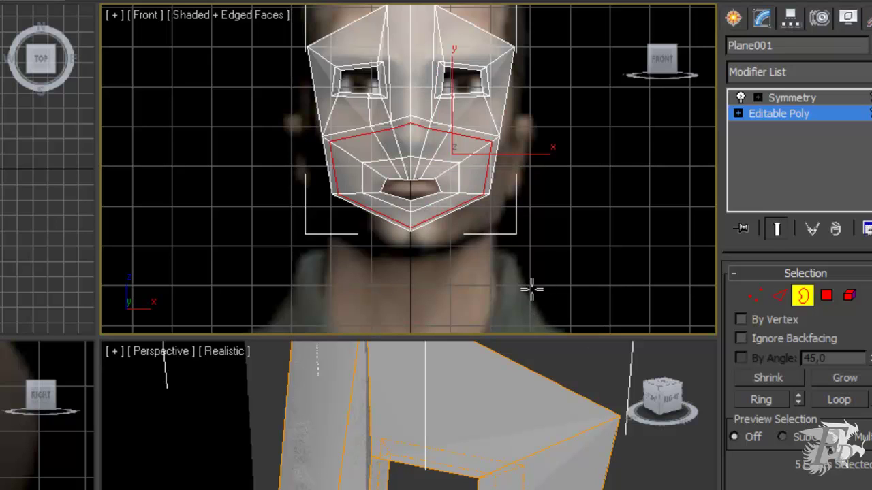
right_click(589, 239)
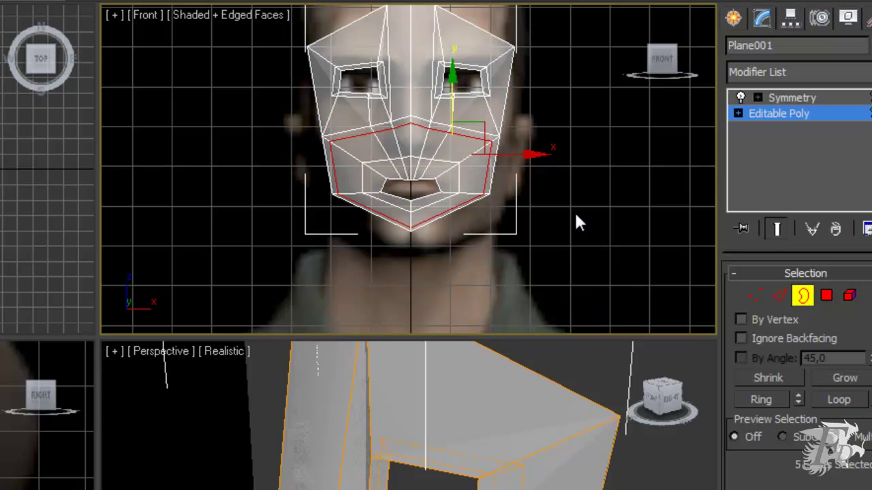
Move the vertices under and beside the nose in the enlarged Front view to match the reference nose's base and wing.
key("alt+w")
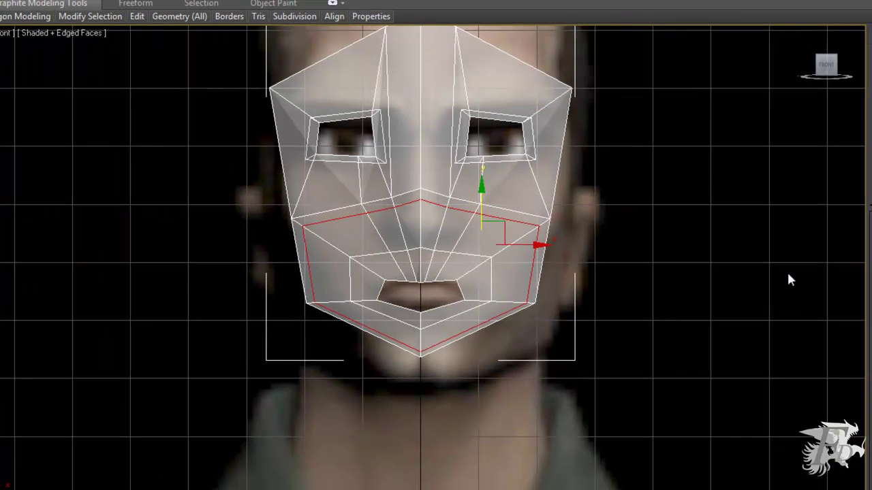
key("1")
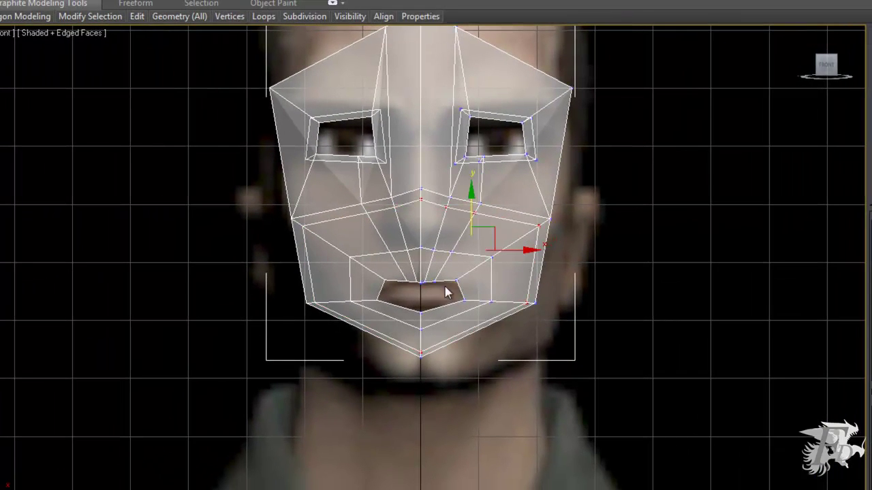
left_click(430, 250)
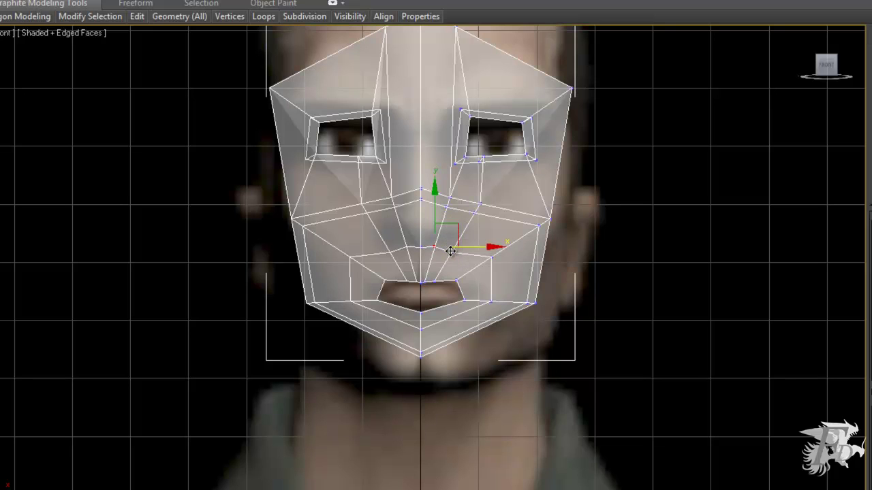
left_click(451, 249)
left_click_drag(469, 224, 470, 210)
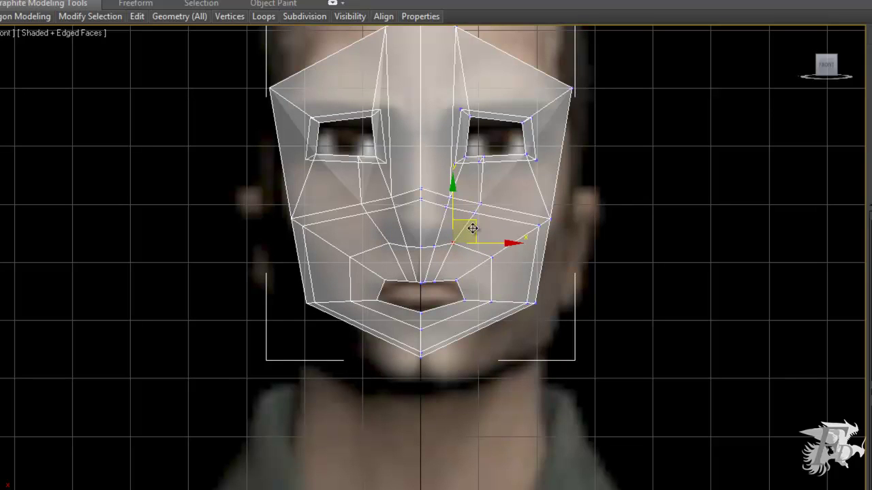
mouse_move(471, 221)
left_mouse_down()
mouse_move(467, 184)
mouse_move(469, 195)
mouse_move(476, 187)
left_mouse_up()
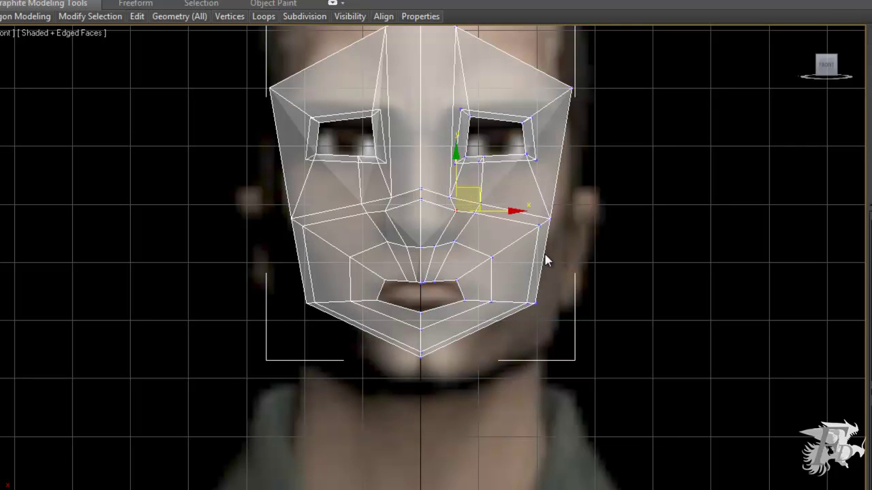
Adjust the two side vertices of the inner mouth ring in the Right view to shape the area beside the mouth.
key("alt+w")
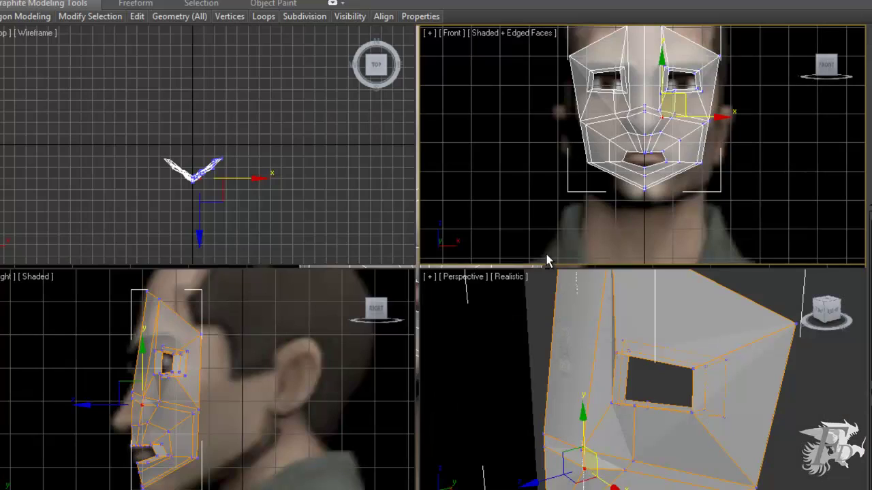
left_click(168, 455)
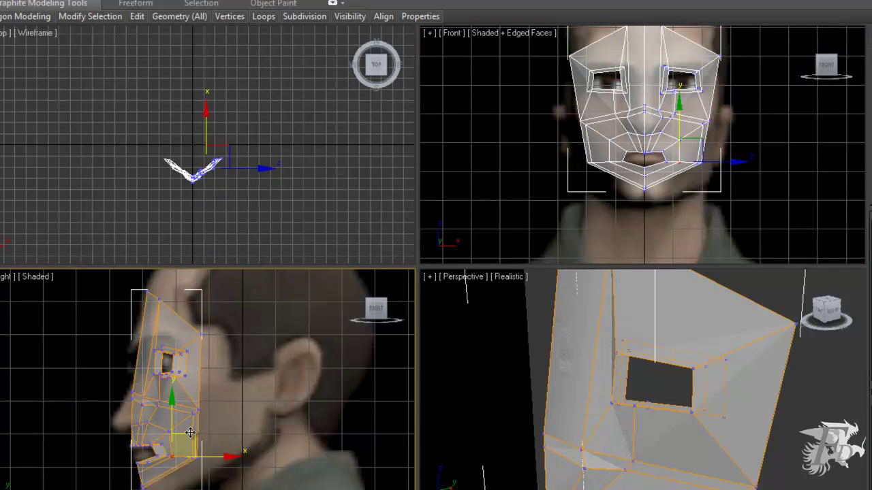
left_click_drag(191, 432, 195, 433)
left_click(169, 431)
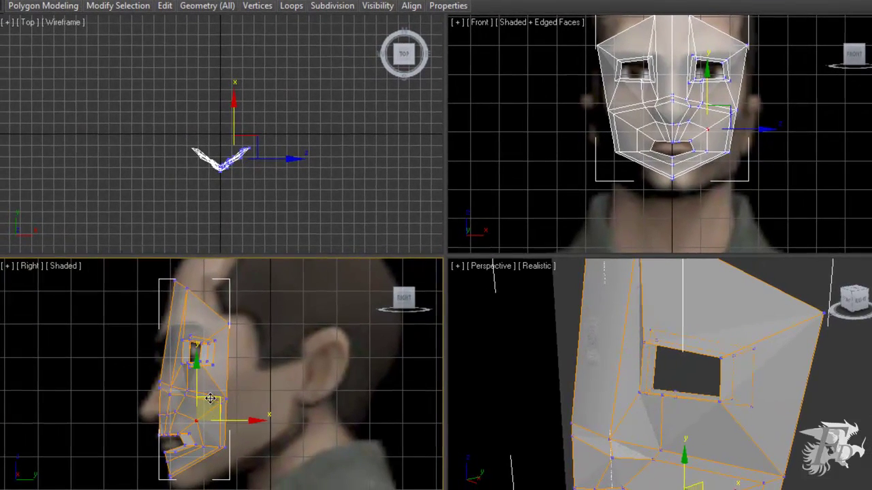
left_click_drag(210, 399, 206, 398)
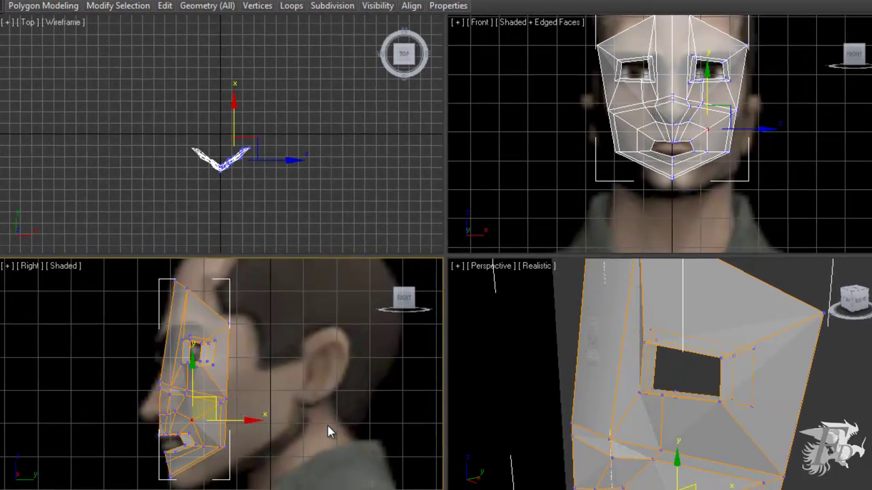
Nudge the outer mouth ring's jaw vertex forward and its chin vertex upward in the Right view.
left_click(216, 450)
left_click_drag(233, 426, 227, 422)
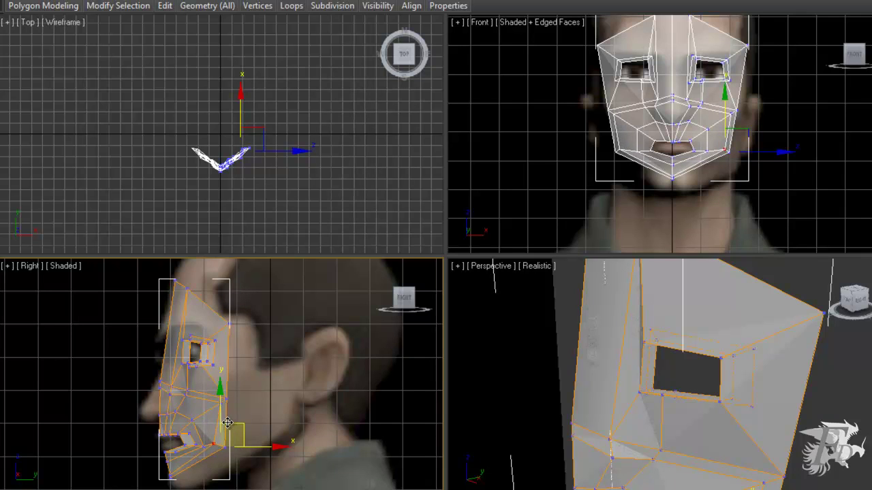
left_click(170, 472)
left_click_drag(170, 471, 173, 460)
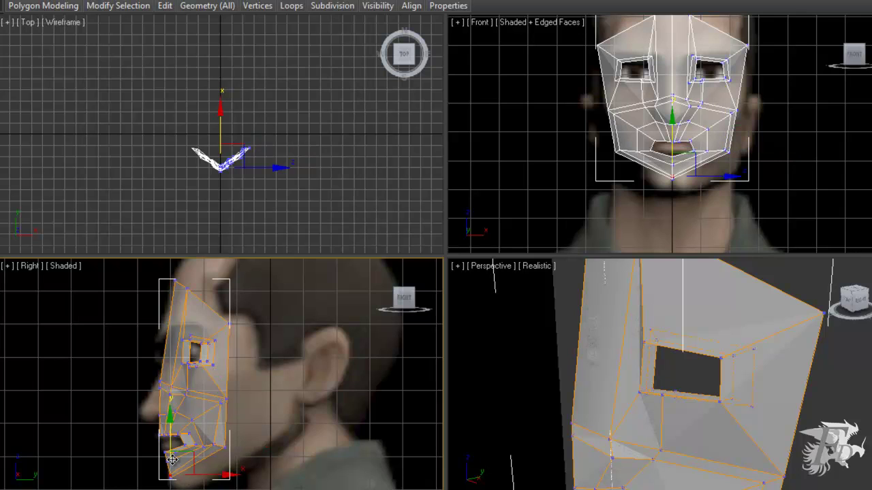
left_click_drag(170, 450, 170, 444)
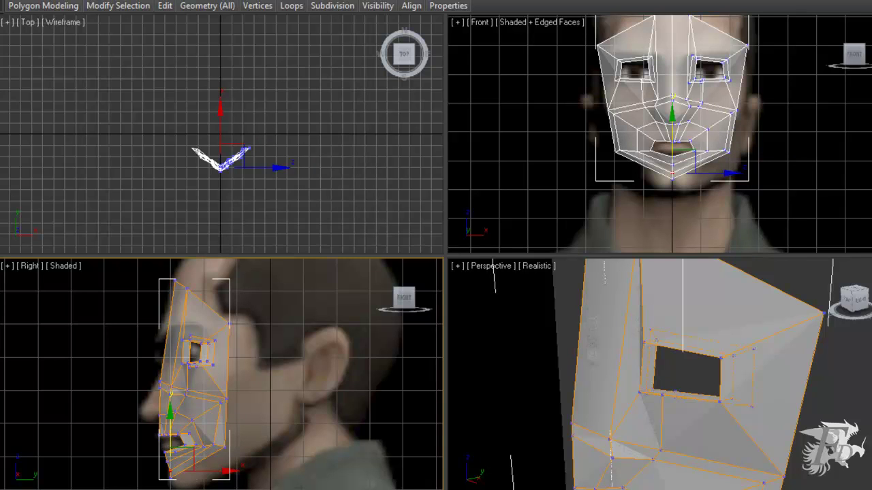
Move the lower chin vertices forward onto the side profile and the outer ring's cheek vertex forward and down in the enlarged Right view.
key("alt+w")
left_click(252, 423)
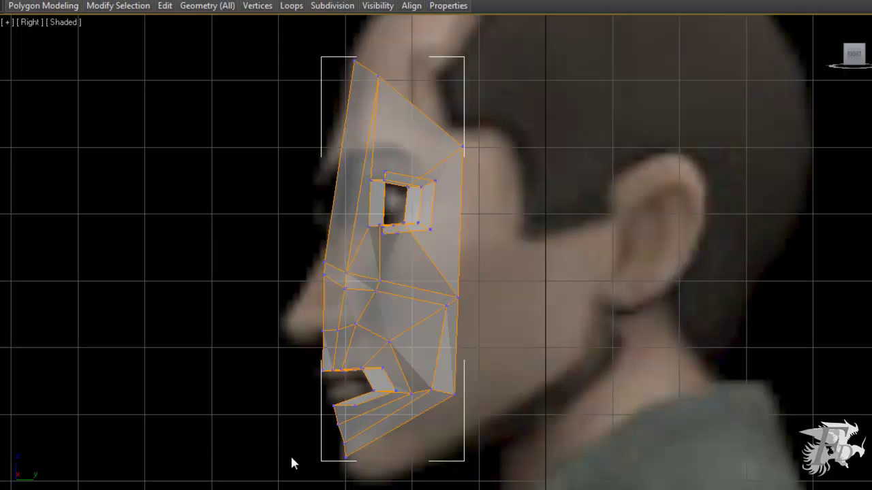
scroll(291, 455, "up", 2)
middle_click_drag(457, 422, 457, 311)
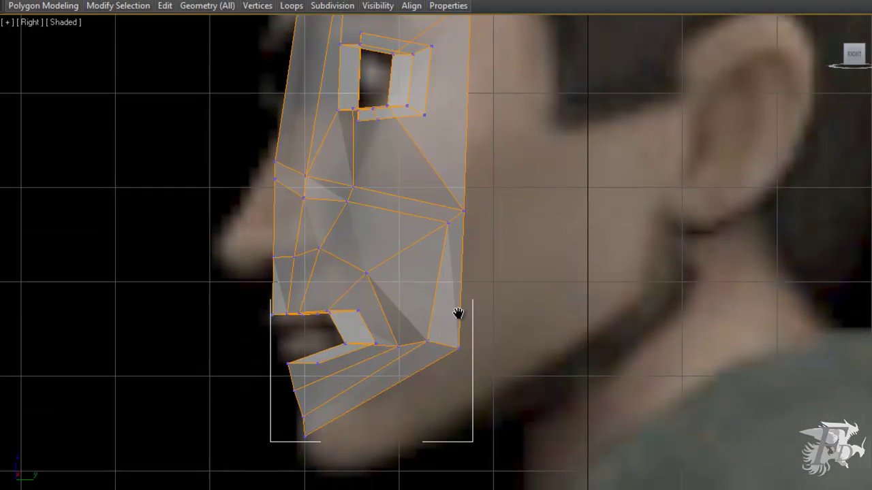
left_click(303, 405)
left_click_drag(327, 382, 314, 425)
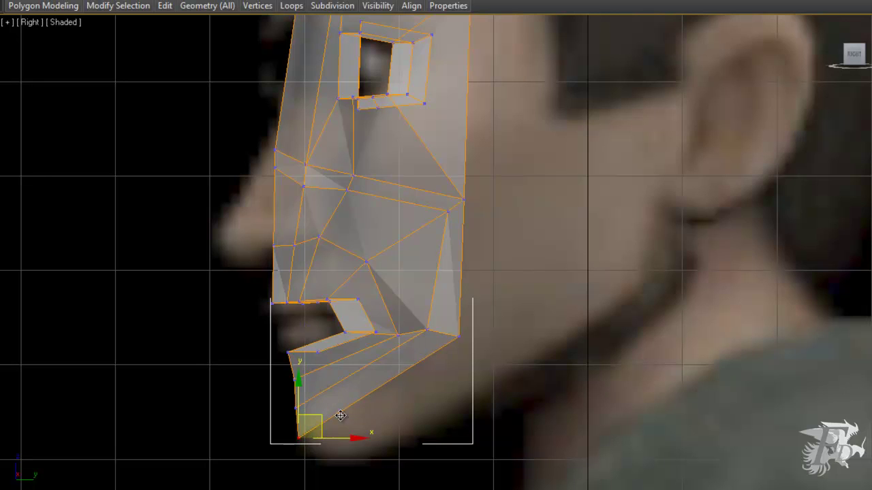
left_click(447, 209)
left_click_drag(463, 189, 446, 196)
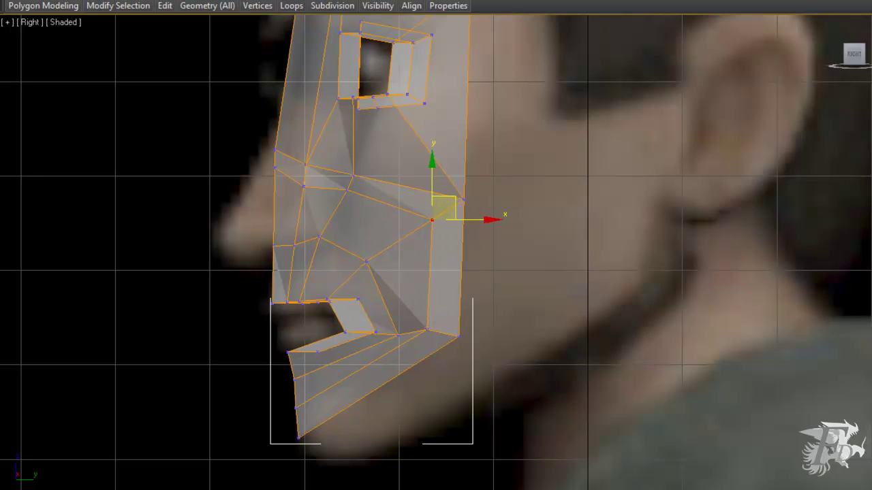
Move the outer mouth ring's jaw and cheek vertices inward and slightly down in the Front view.
key("alt+w")
left_click(722, 147)
left_click(724, 149)
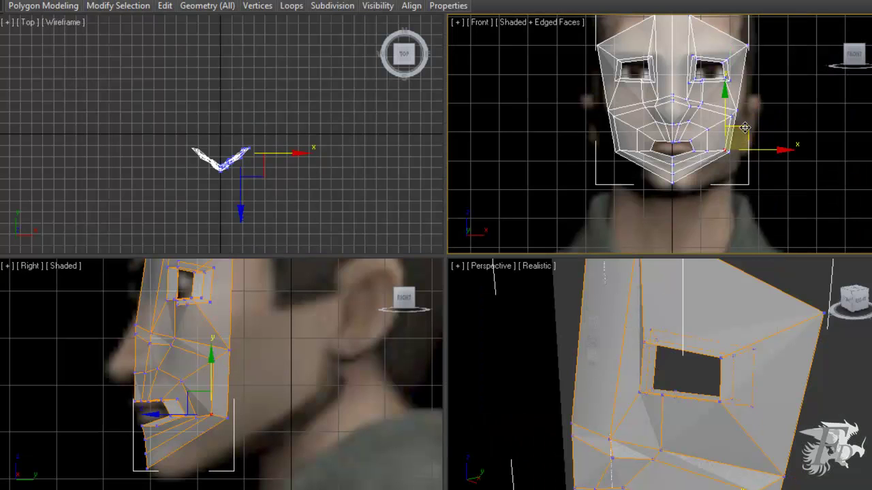
left_click_drag(745, 127, 741, 129)
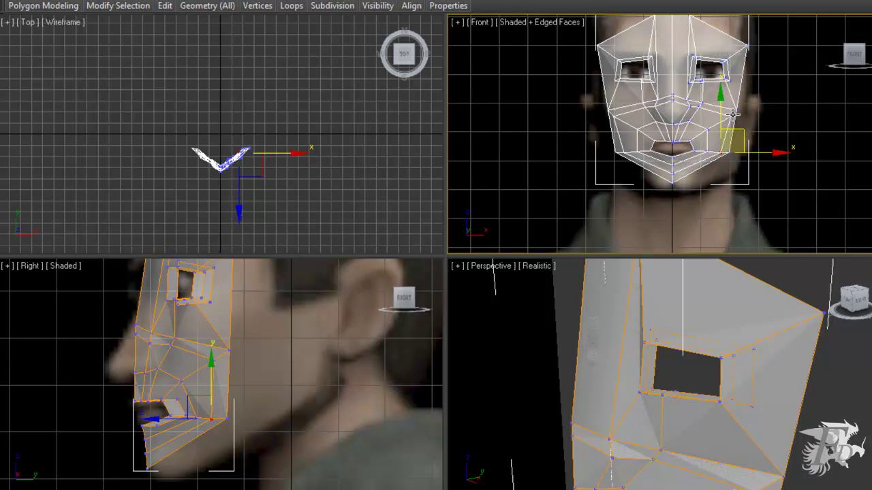
left_click(729, 116)
left_click_drag(746, 97, 729, 102)
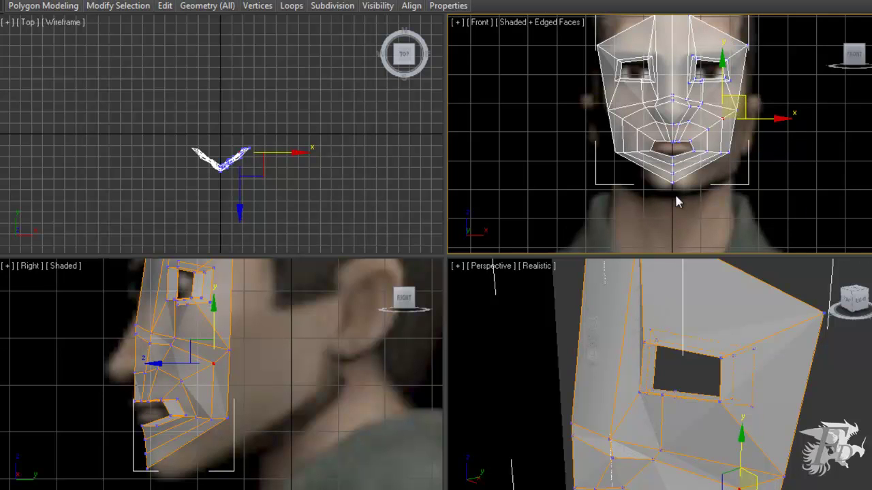
Select the two polygons covering the nose tip and nose wing in the enlarged Front view.
key("alt+w")
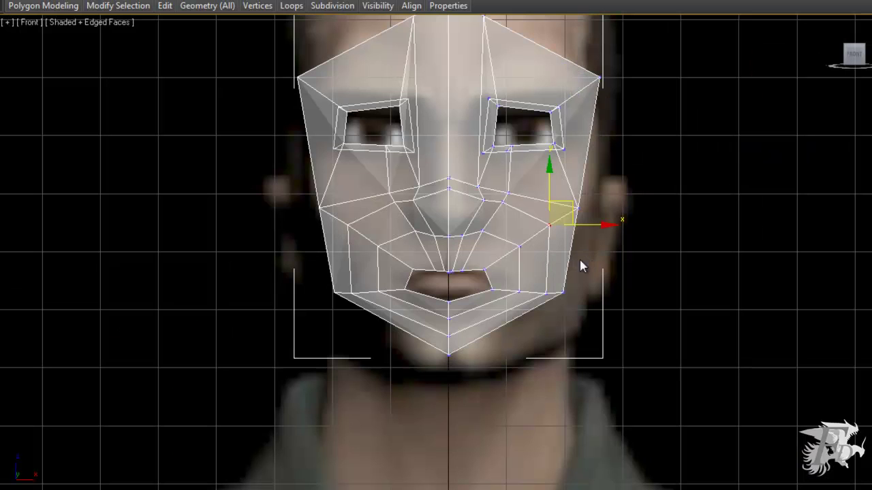
key("4")
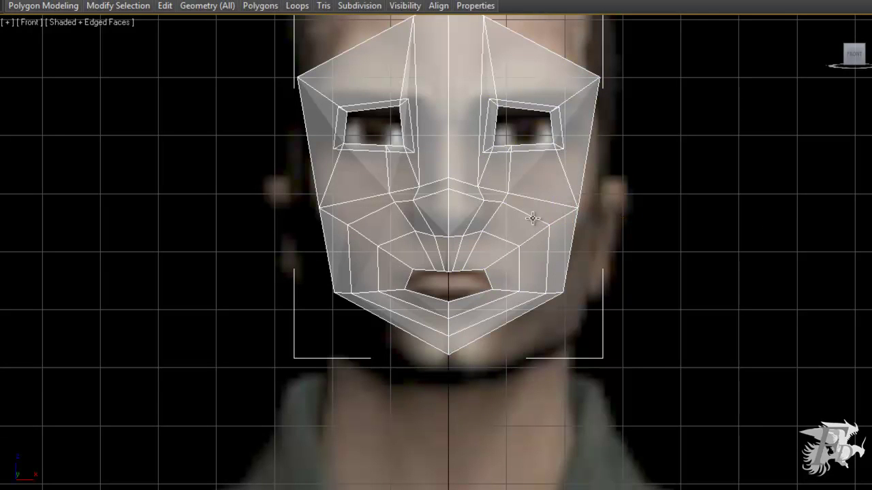
left_click(485, 223)
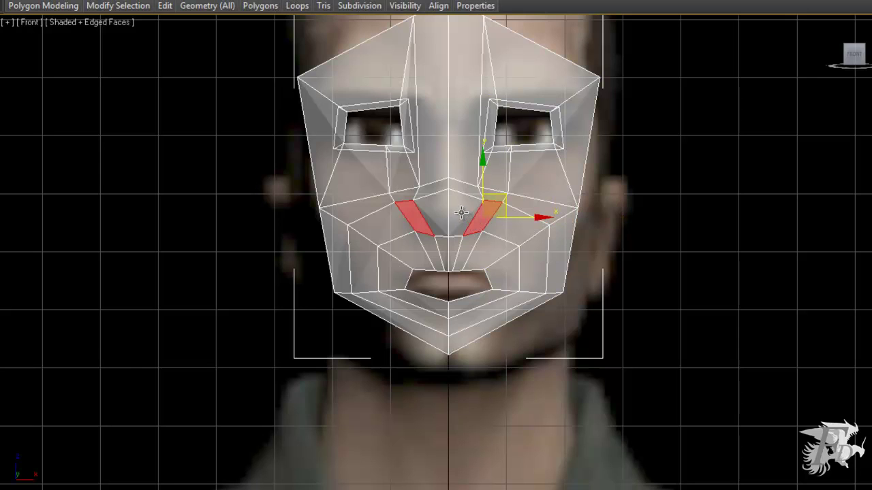
left_click(462, 214, "ctrl")
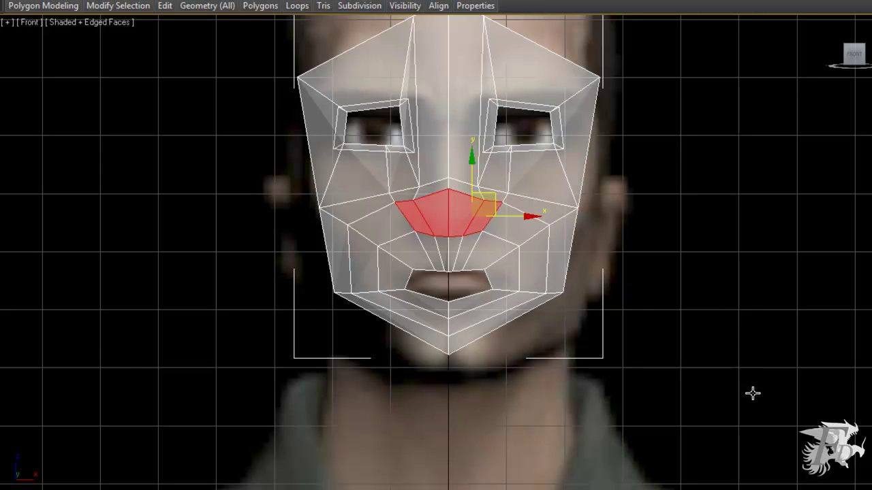
Try to extrude the selected nose polygons outward, undo the extrusion and return to the four-view layout.
left_click(871, 423)
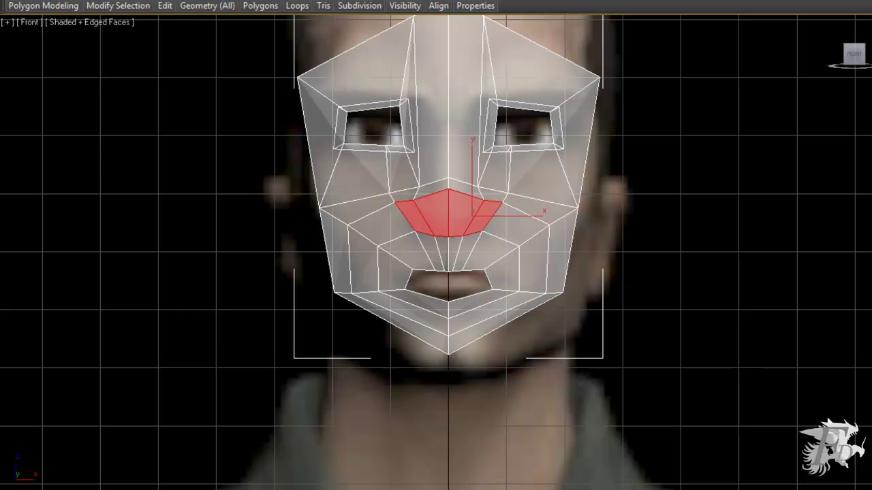
left_click_drag(460, 209, 470, 191)
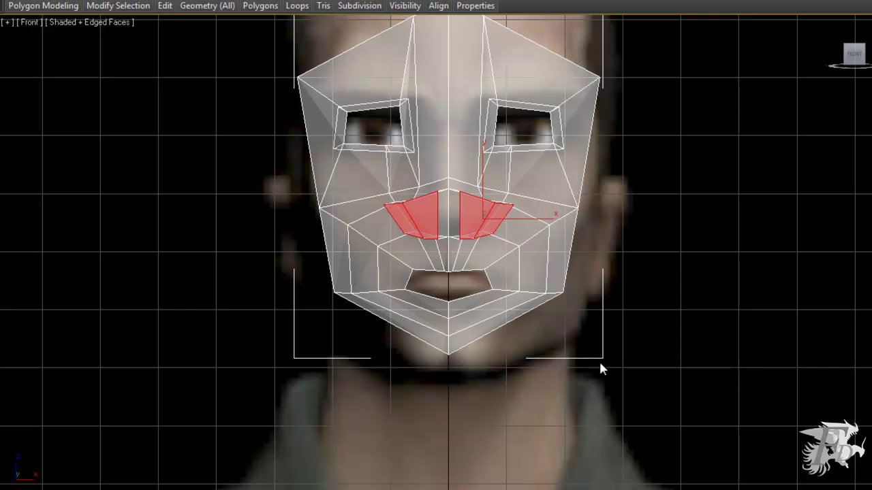
key("ctrl+r")
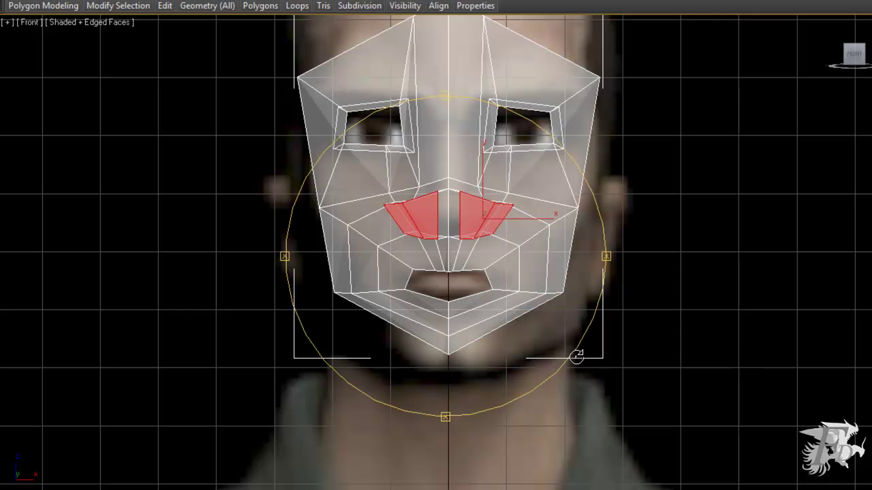
key("ctrl+z")
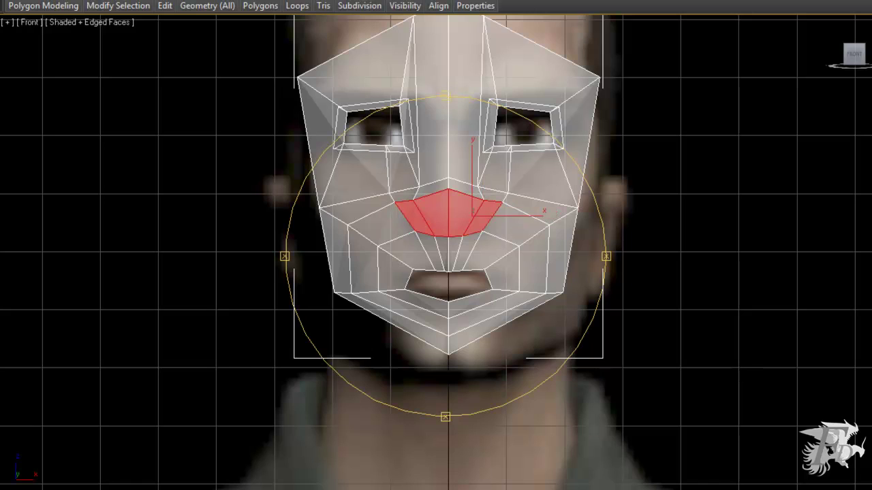
key("alt+w")
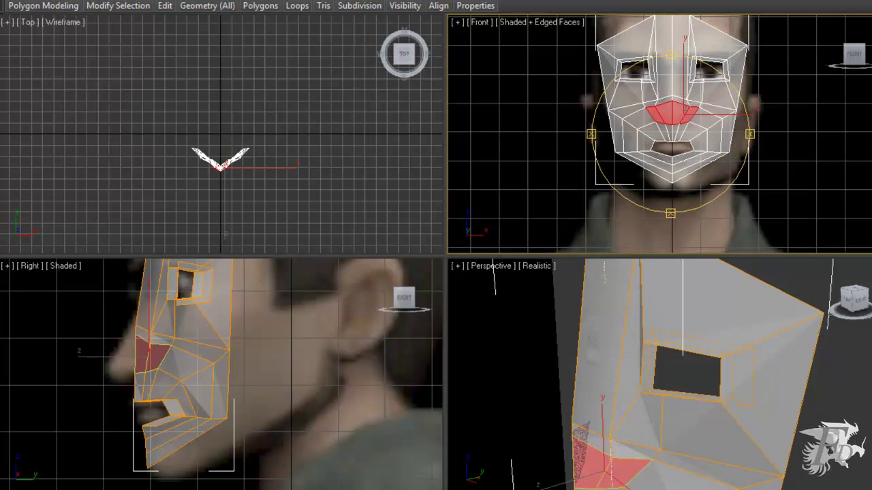
Extrude the selected nose polygons outward and delete the inner side polygons facing the mirror seam.
left_click_drag(677, 113, 675, 96)
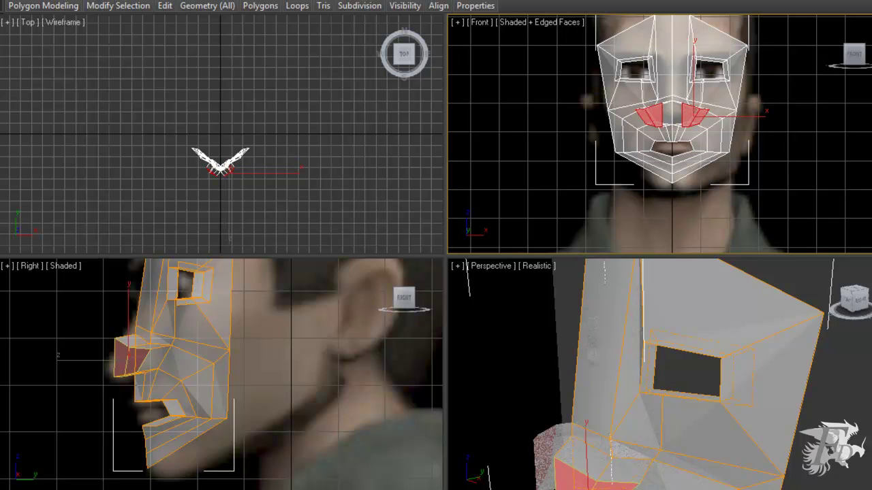
left_click(672, 114)
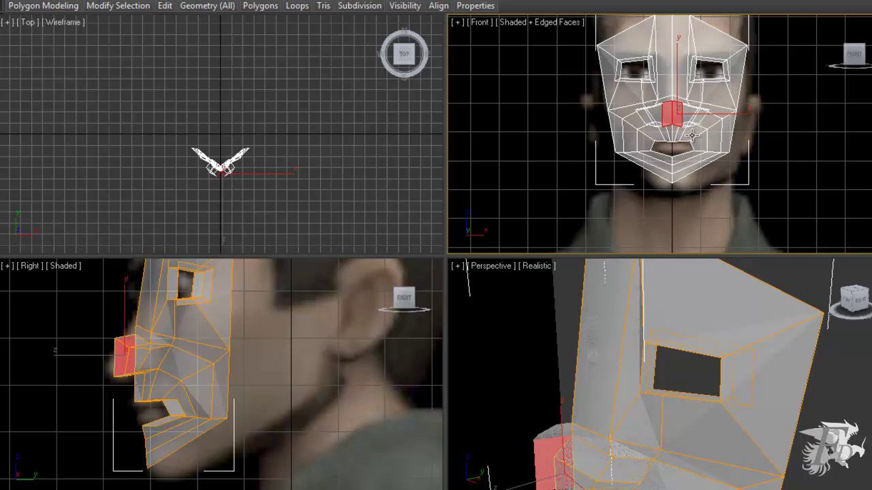
left_click(672, 113)
left_click(672, 196)
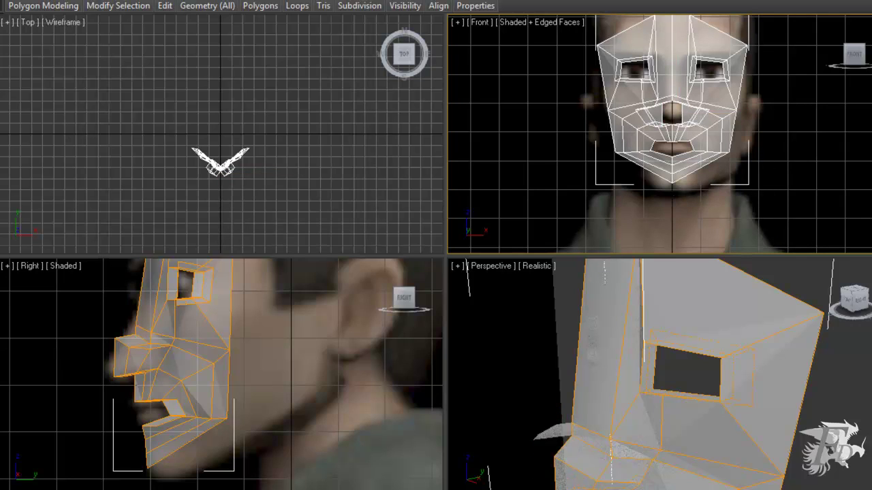
Move the extruded nose's upper and lower inner vertices horizontally onto the mirror centre line in the enlarged Front view.
key("1")
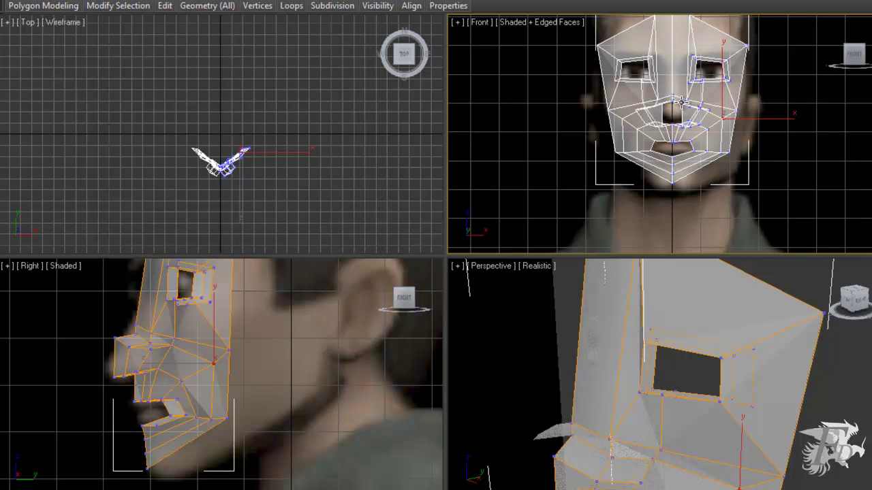
left_click(681, 101)
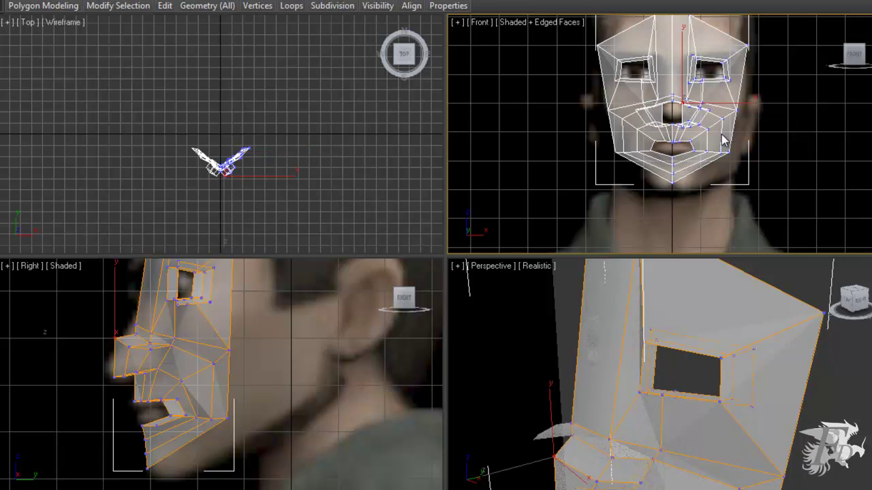
key("alt+w")
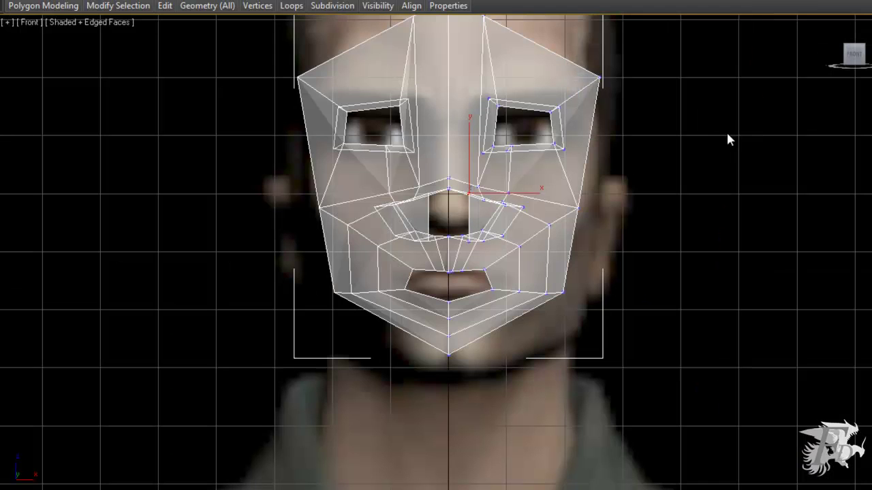
key("w")
left_click_drag(498, 195, 479, 198)
left_click(470, 238)
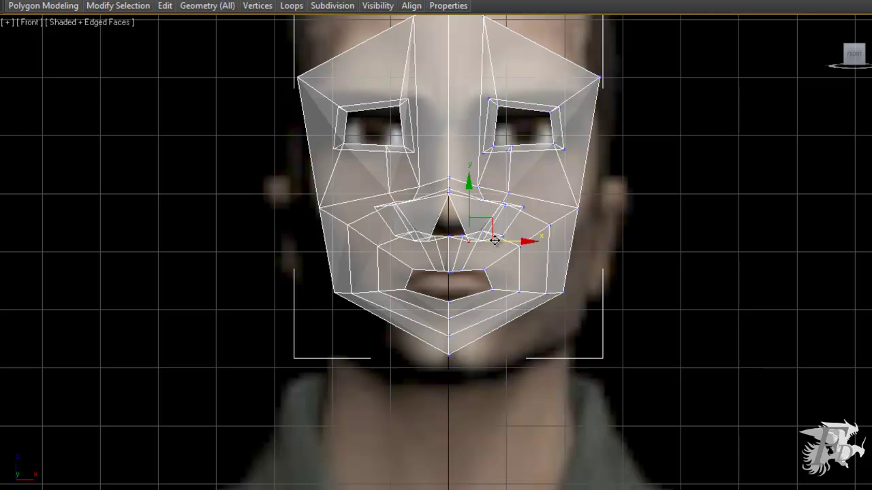
left_click_drag(497, 240, 477, 237)
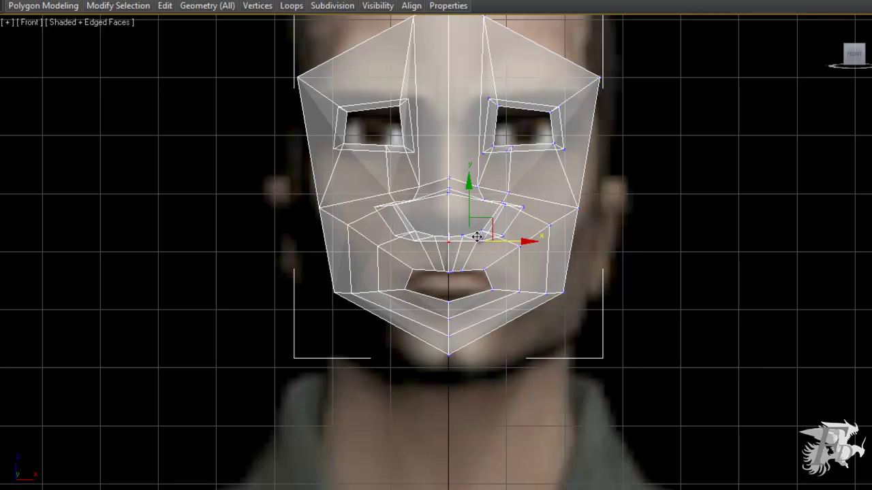
left_click_drag(477, 236, 457, 237)
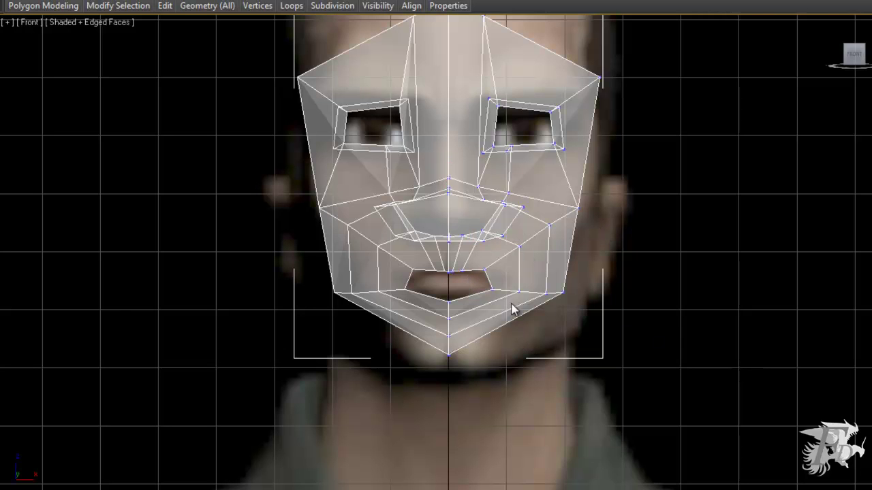
Examine the nose's lower and upper seam vertices up close for alignment with the mirror centre line.
scroll(512, 306, "up", 3)
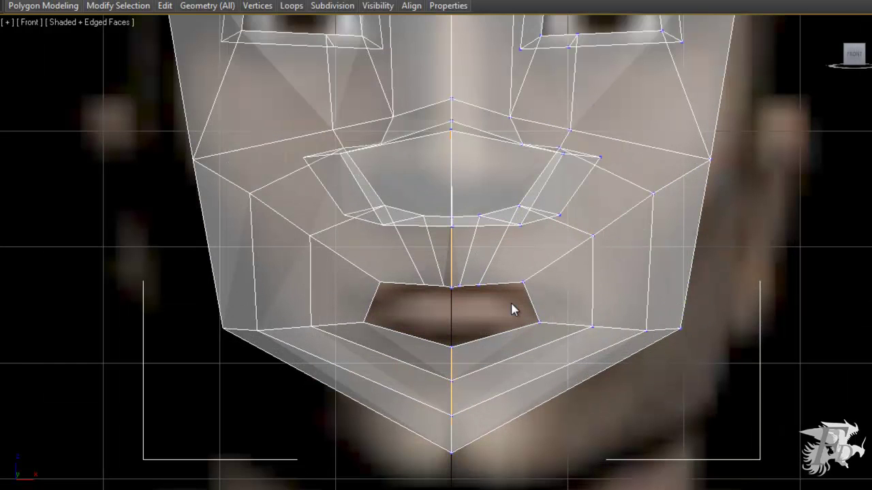
left_click(454, 226)
scroll(476, 249, "up", 4)
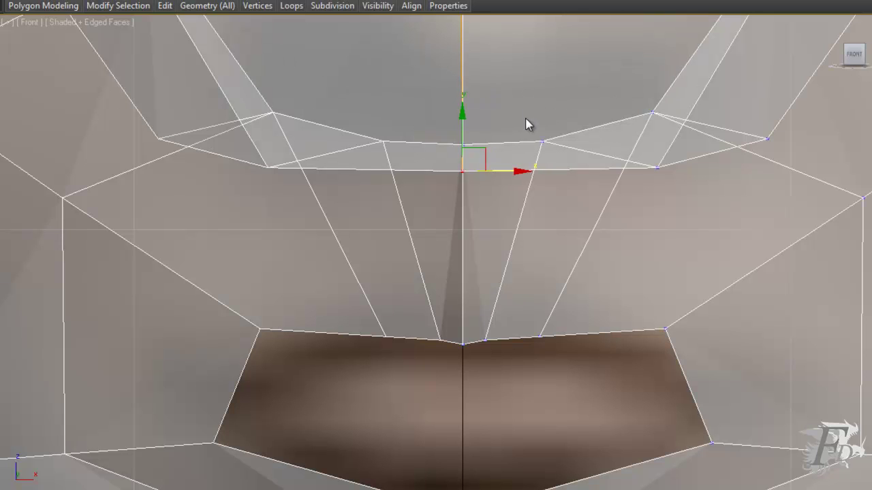
middle_click_drag(574, 93, 592, 311)
left_click(480, 120)
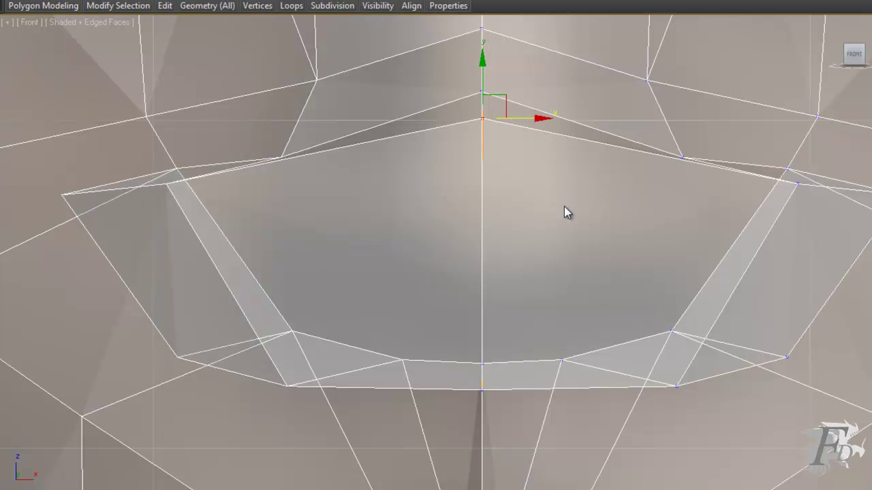
Move the extruded nose's two lower side vertices inward and up toward the reference nostril outline in the Front view.
scroll(564, 210, "down", 4)
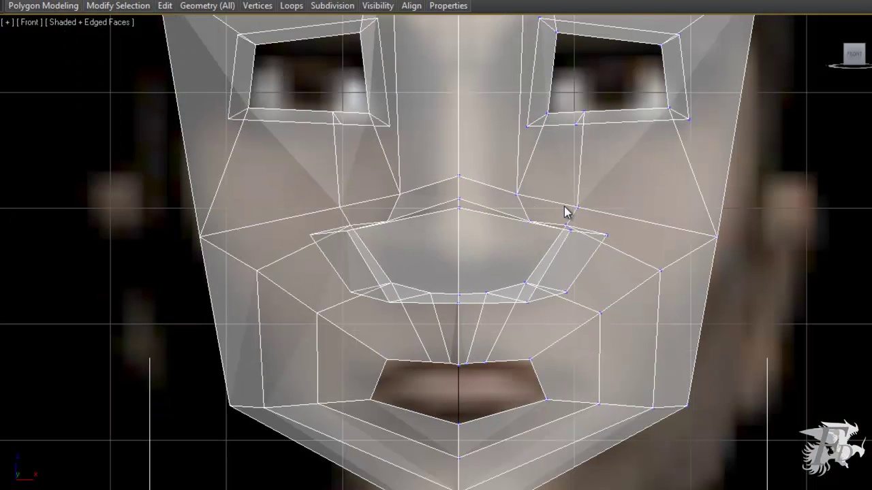
left_click(525, 303)
left_click_drag(543, 281, 528, 228)
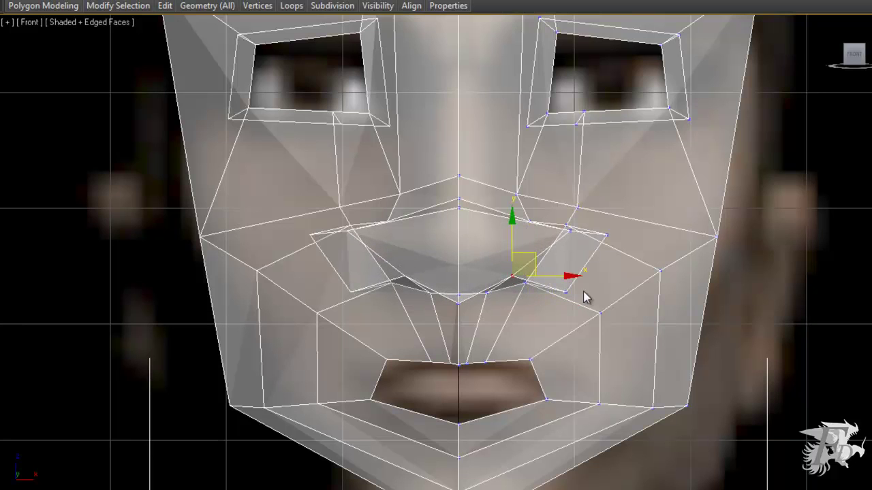
left_click(566, 293)
left_click_drag(578, 266, 552, 250)
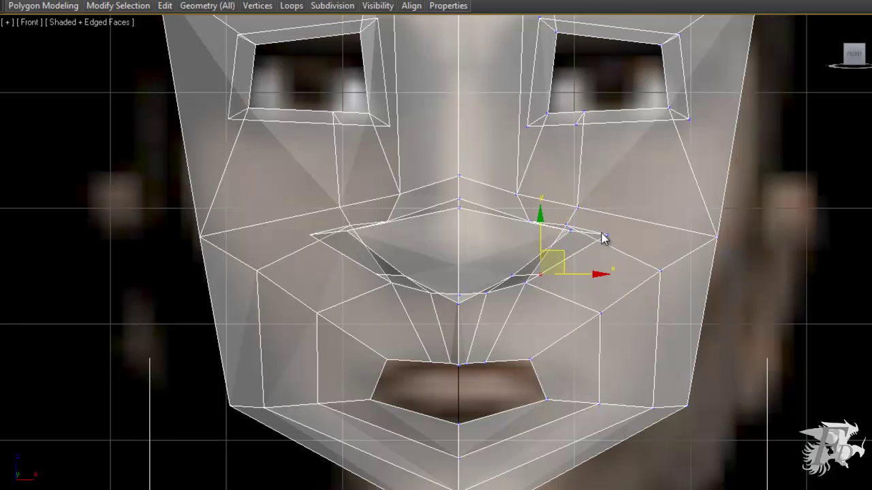
Pull the extruded nose's two upper side vertices inward and nudge the outer lower wing vertex slightly inward and up.
left_click(566, 229)
left_click_drag(591, 212, 548, 210)
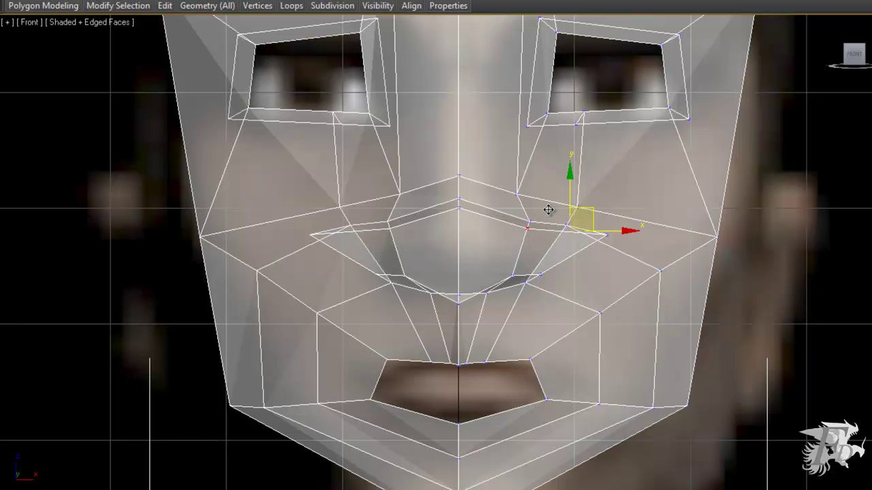
left_click(606, 234)
left_click_drag(615, 211, 560, 215)
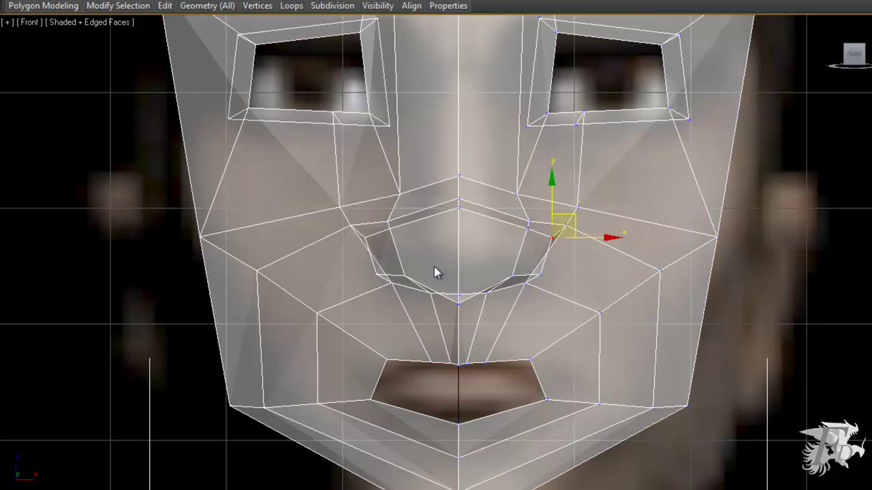
left_click(540, 275)
left_click_drag(557, 253, 550, 246)
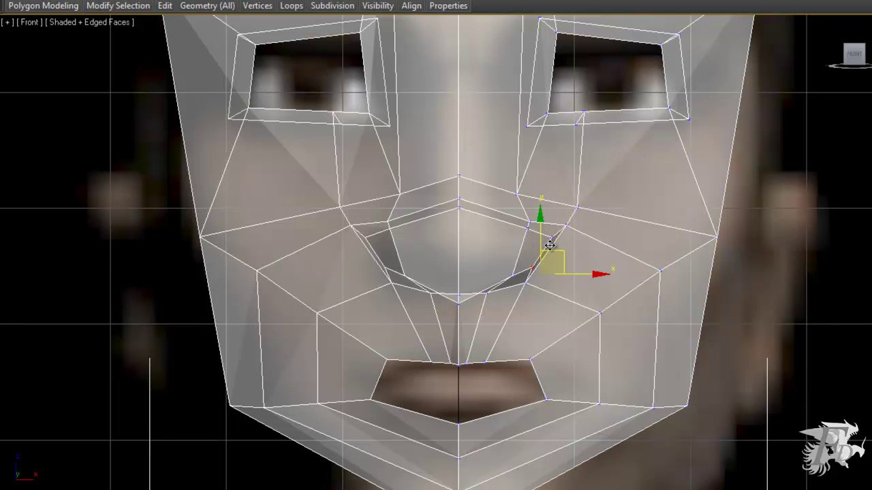
Raise the extruded nose's bottom seam vertex and lower its top seam vertex slightly along the centre line.
left_click(459, 302)
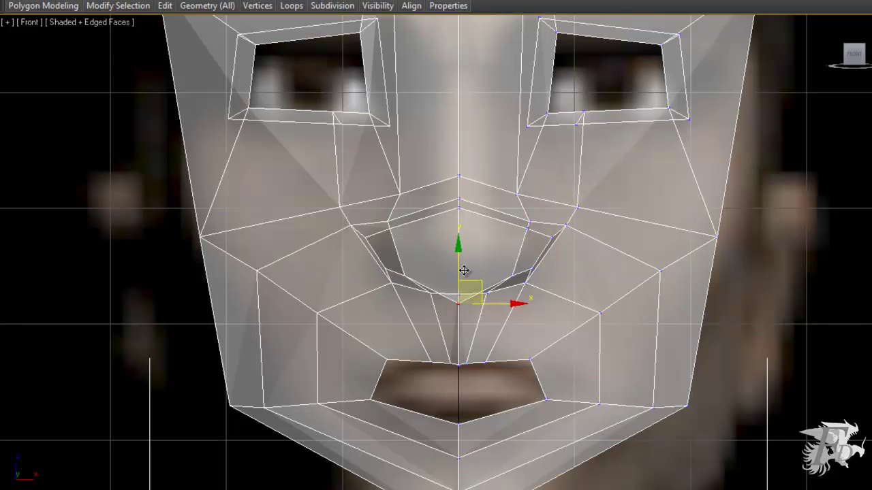
left_click_drag(459, 270, 458, 253)
left_click(458, 207)
left_click_drag(461, 171, 460, 180)
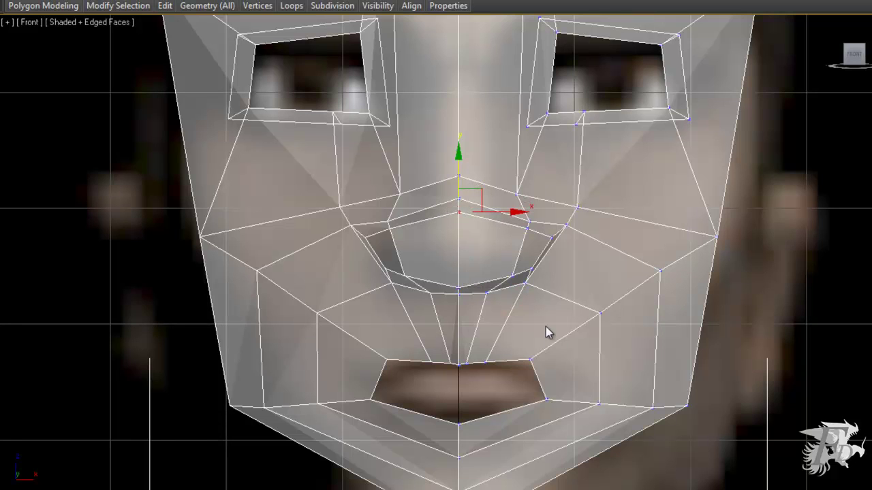